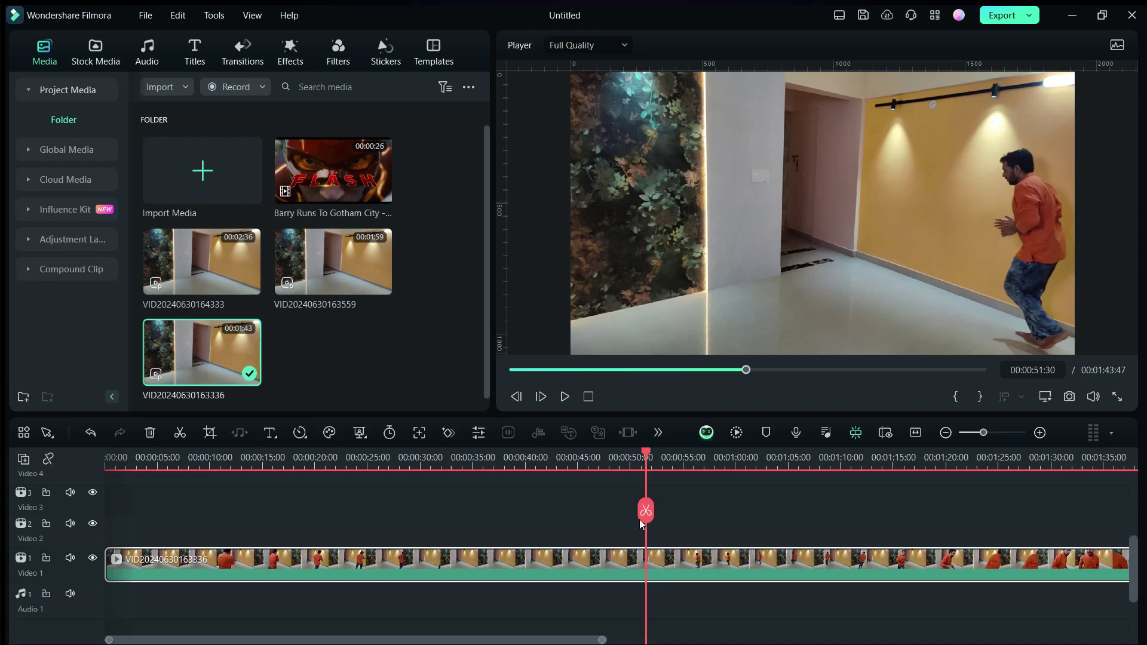
Trim the clip to a 22-second stretch by ripple-deleting the parts before the playhead and after 00:00:22:18.
click(645, 507)
right_click(579, 560)
click(617, 110)
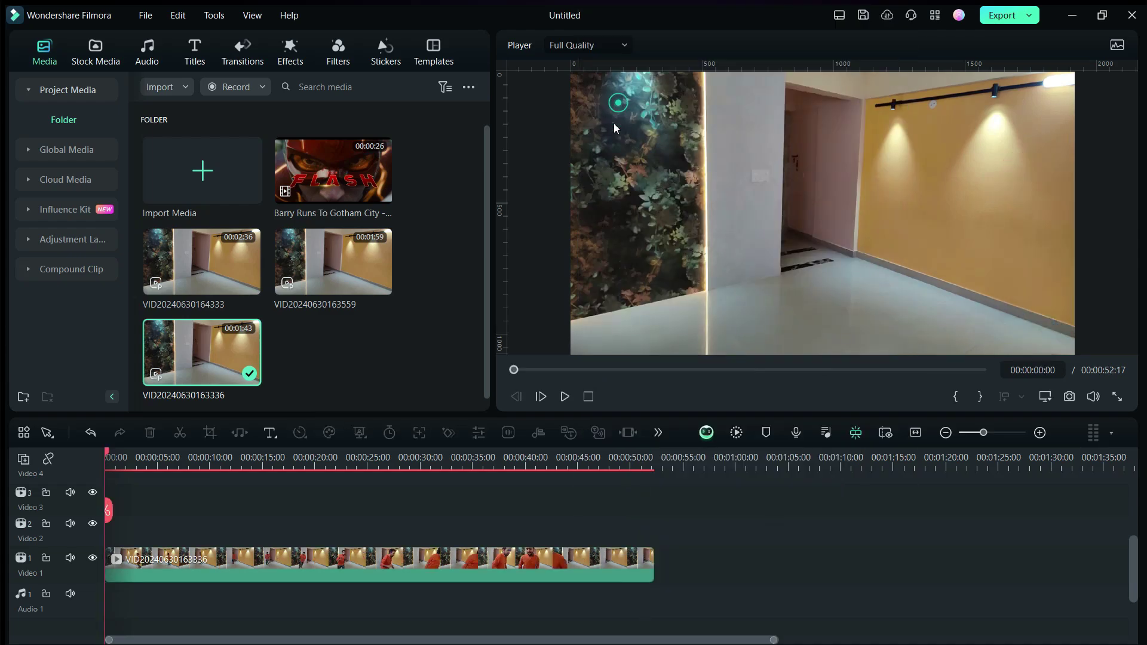
click(339, 459)
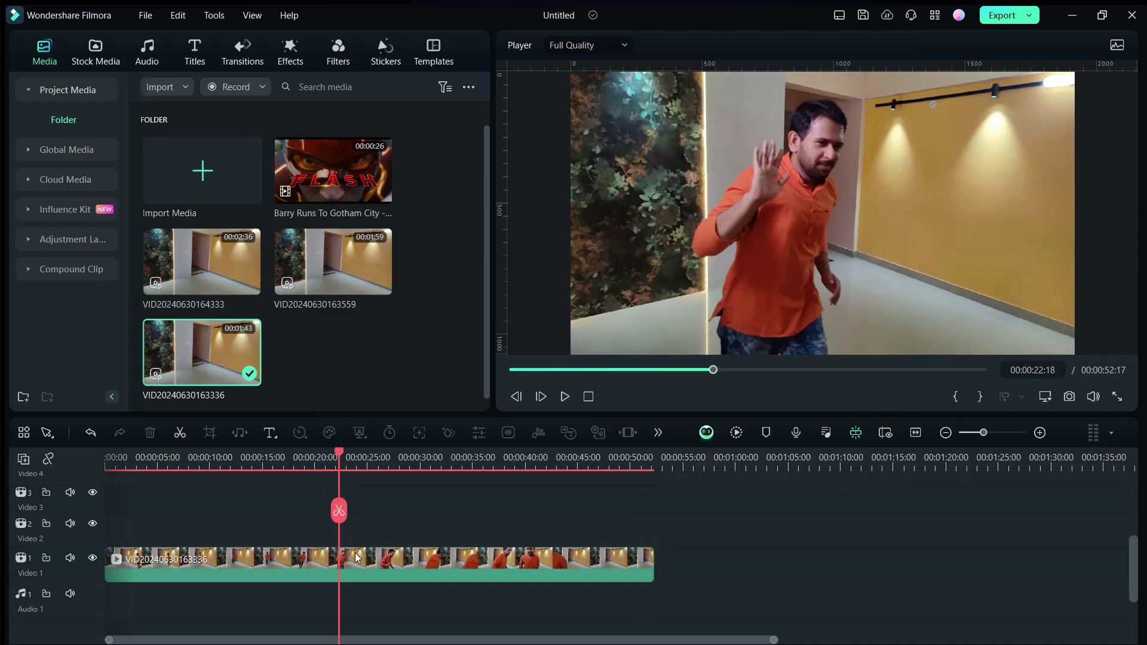
click(341, 511)
right_click(369, 564)
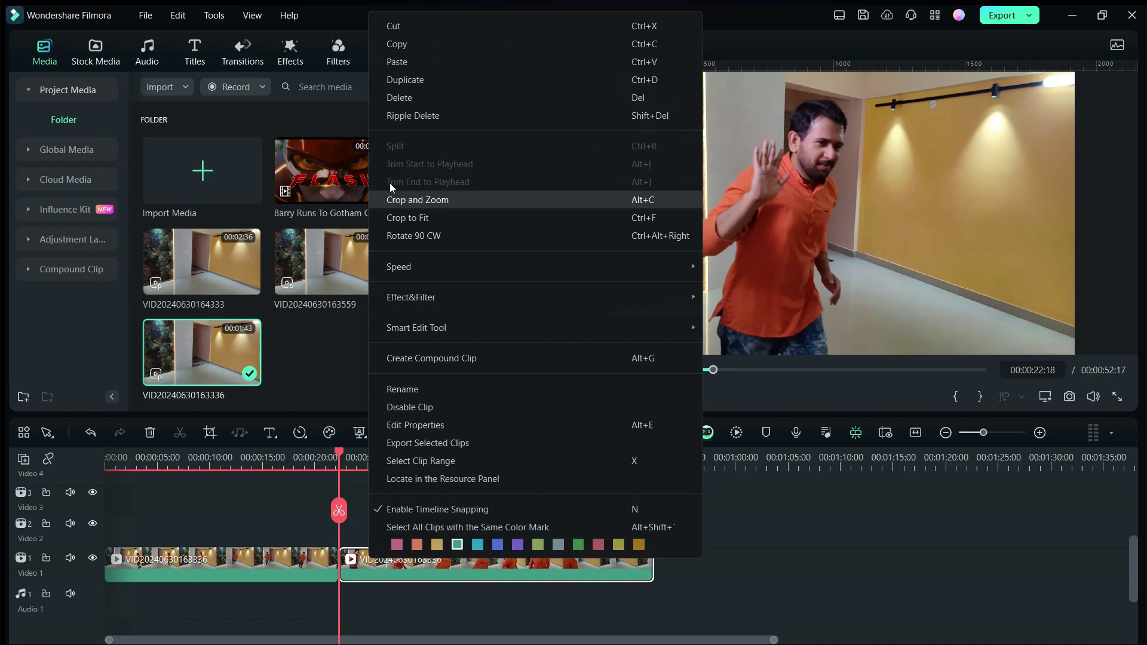
click(400, 112)
Alt-drag a copy of the trimmed clip onto Video 2 and open the copy's video settings.
click(272, 562)
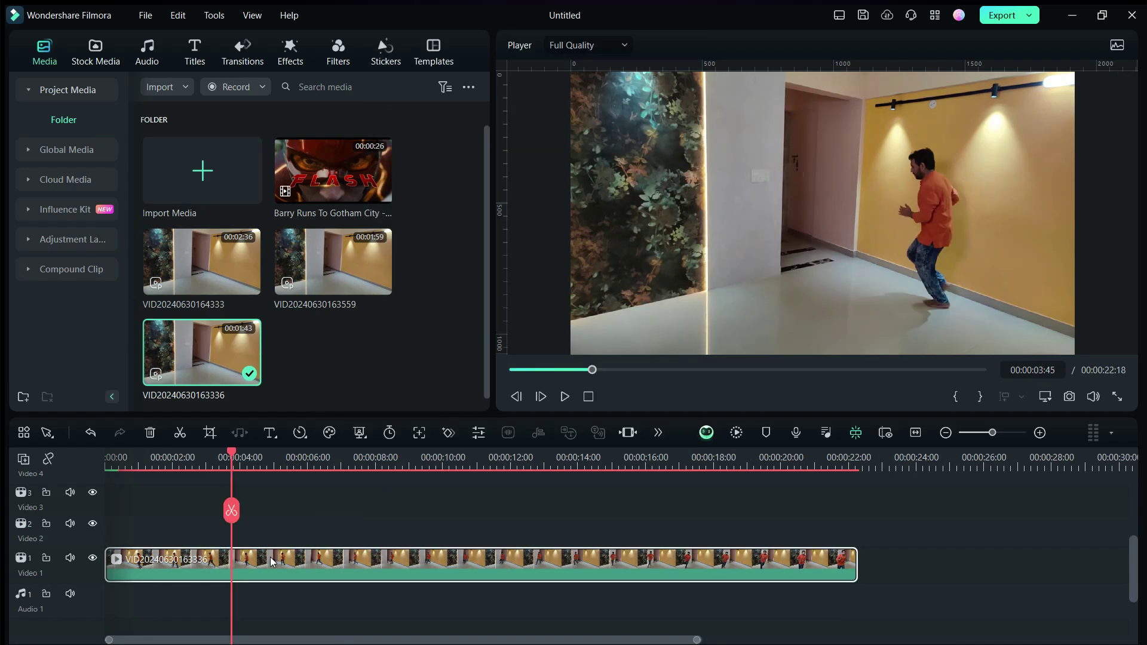
drag(272, 561, 259, 513)
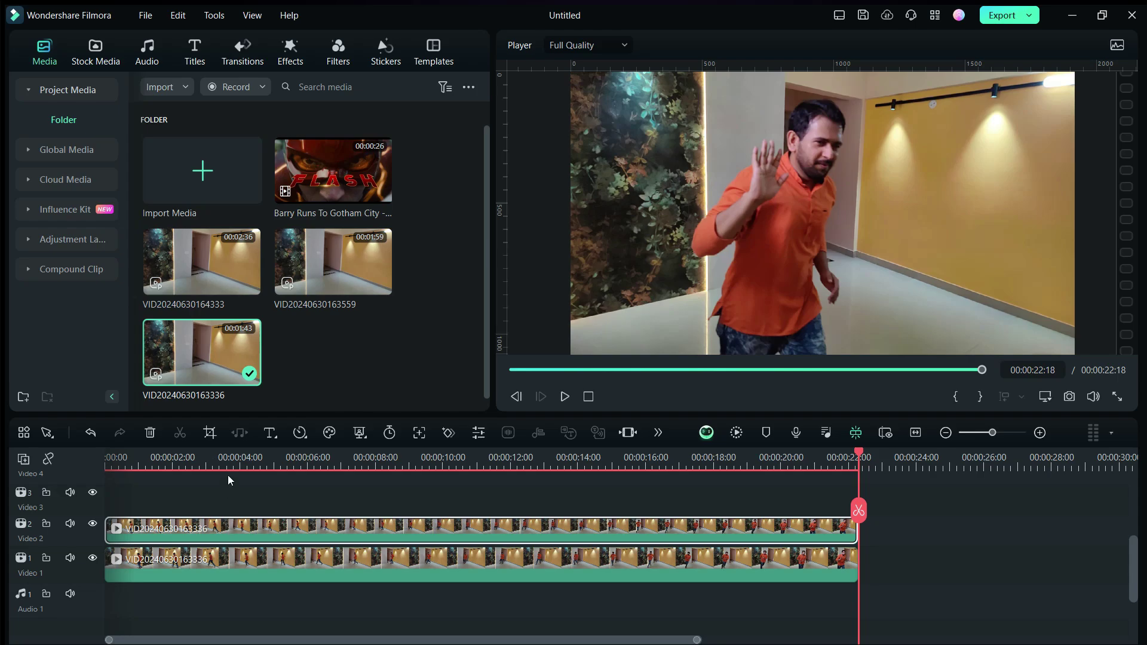
click(227, 458)
scroll(242, 461, up, 3)
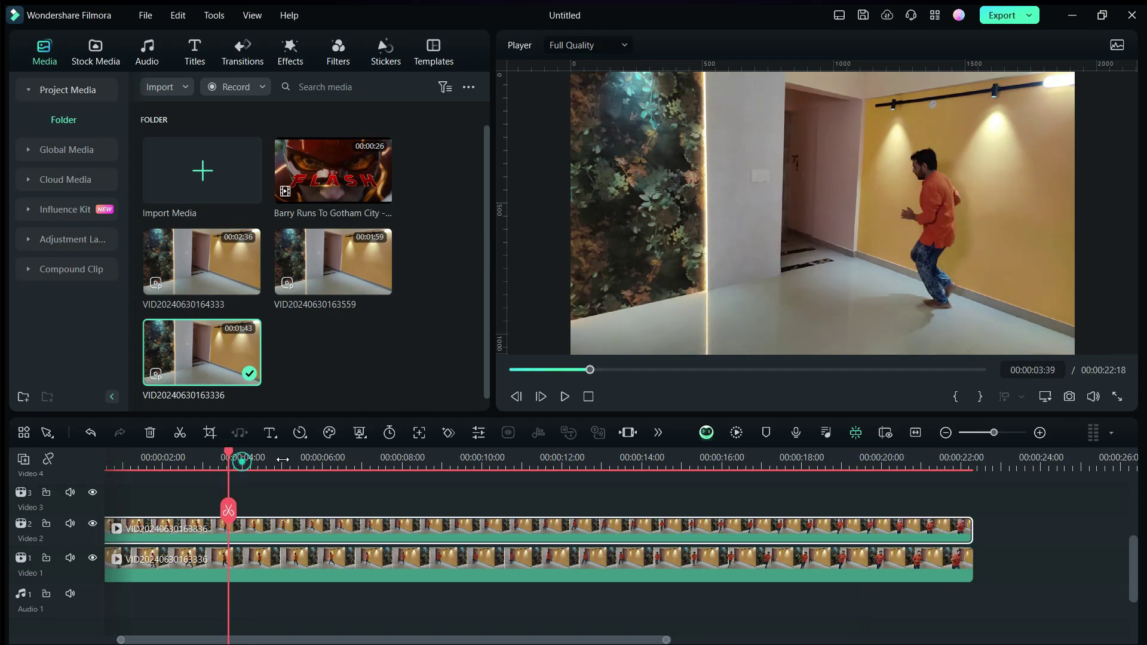
drag(347, 640, 303, 639)
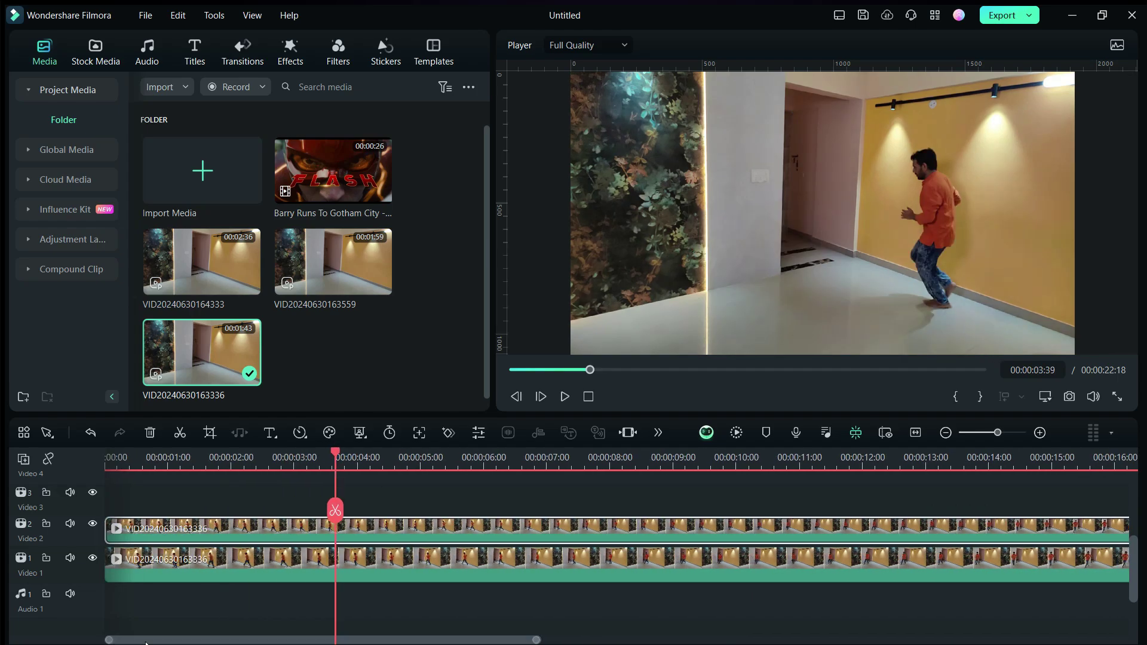
mouse_move(173, 529)
mouse_down()
mouse_move(201, 530)
mouse_move(177, 533)
mouse_up()
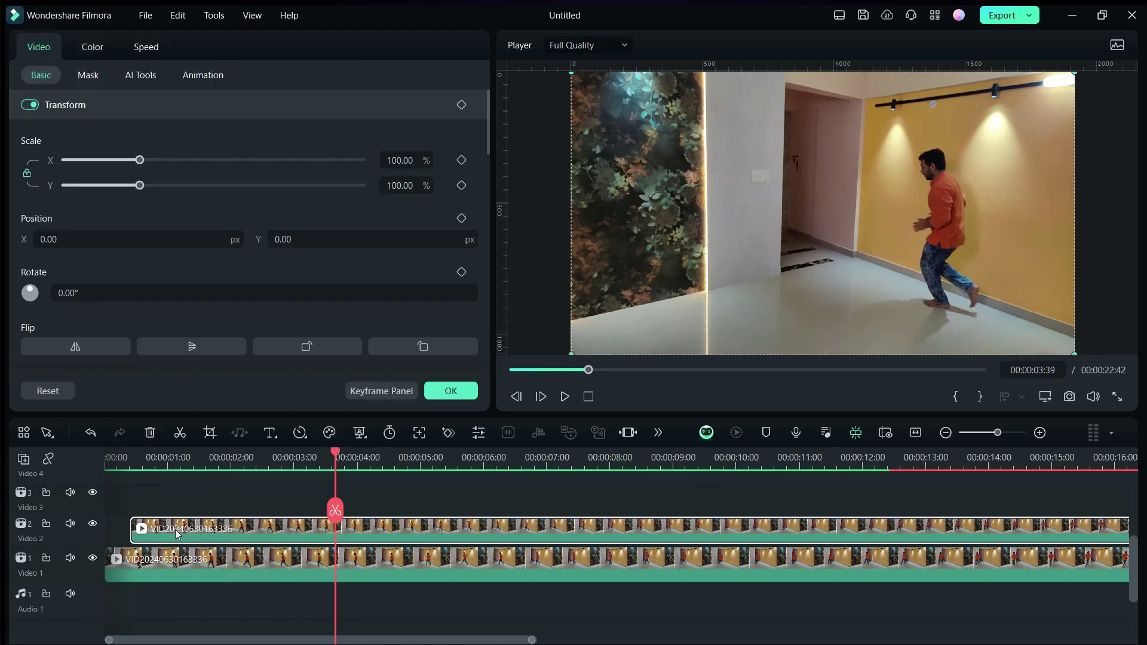
Smart Cutout the runner on Video 2 with full tracking, then stack offset copies onto Video 3 and 4.
click(135, 75)
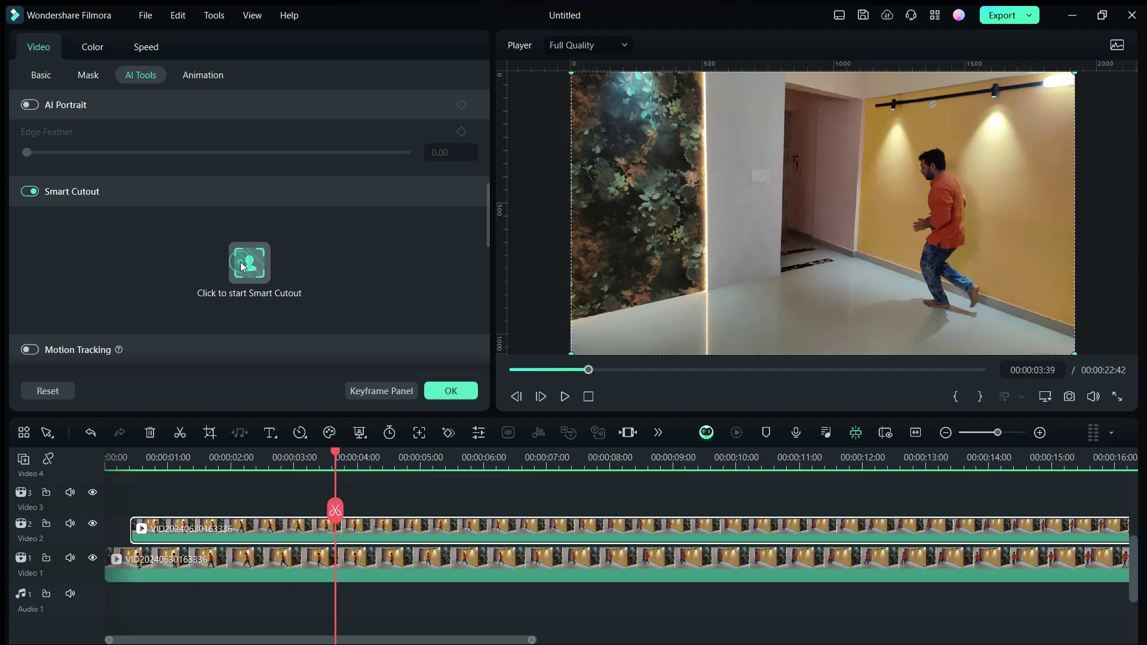
click(243, 267)
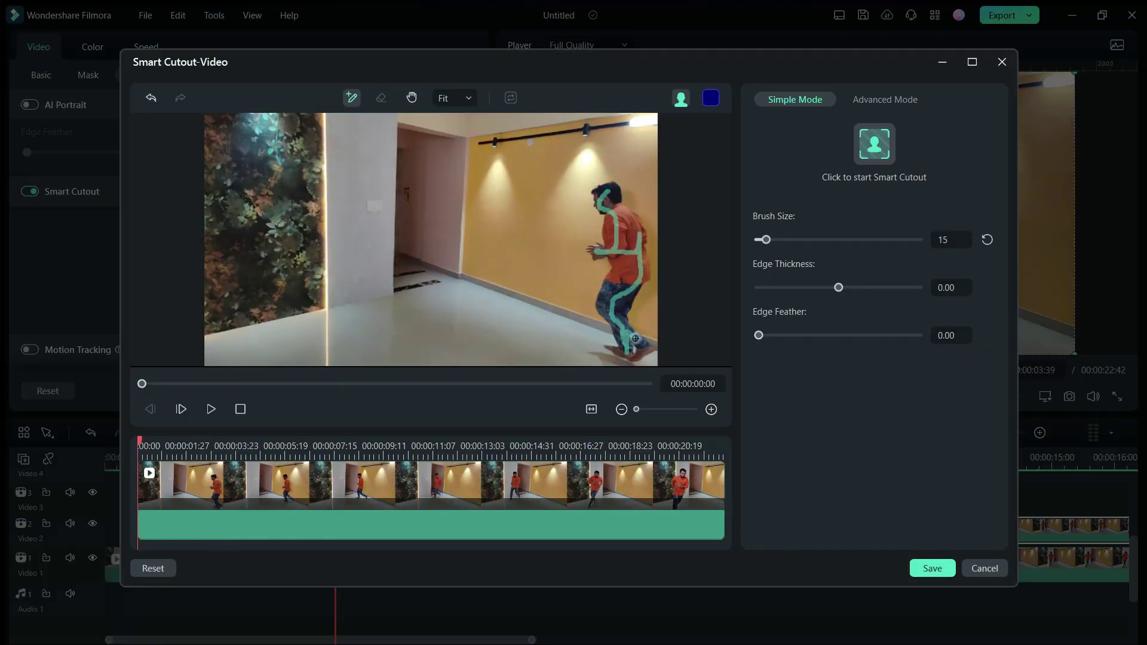
click(874, 141)
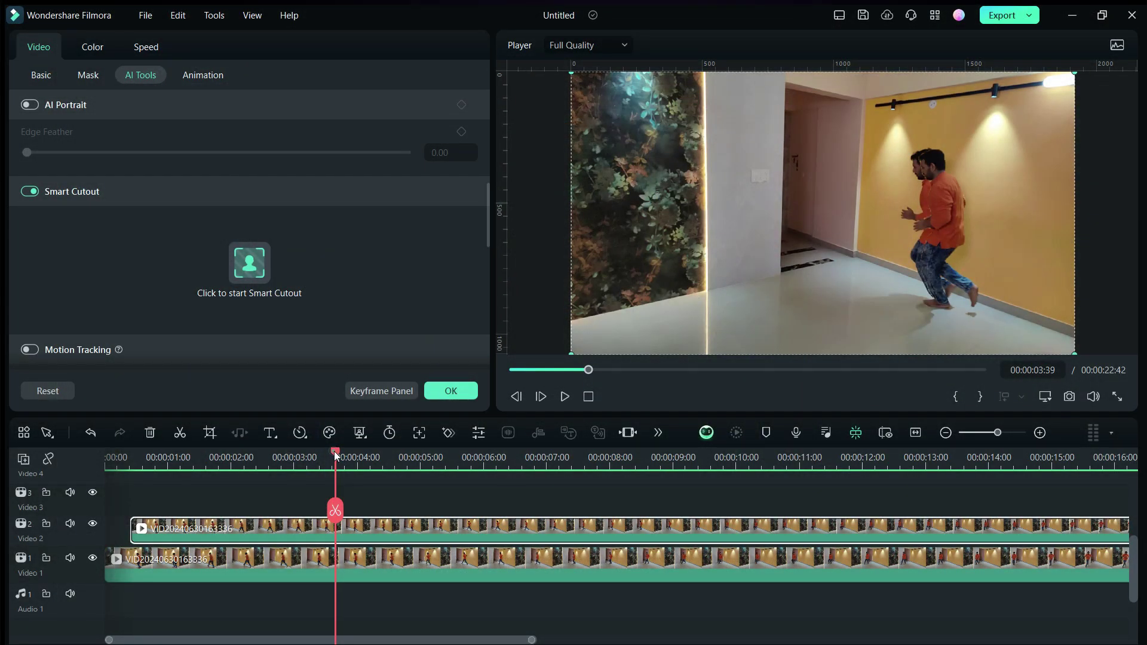
drag(335, 456, 725, 469)
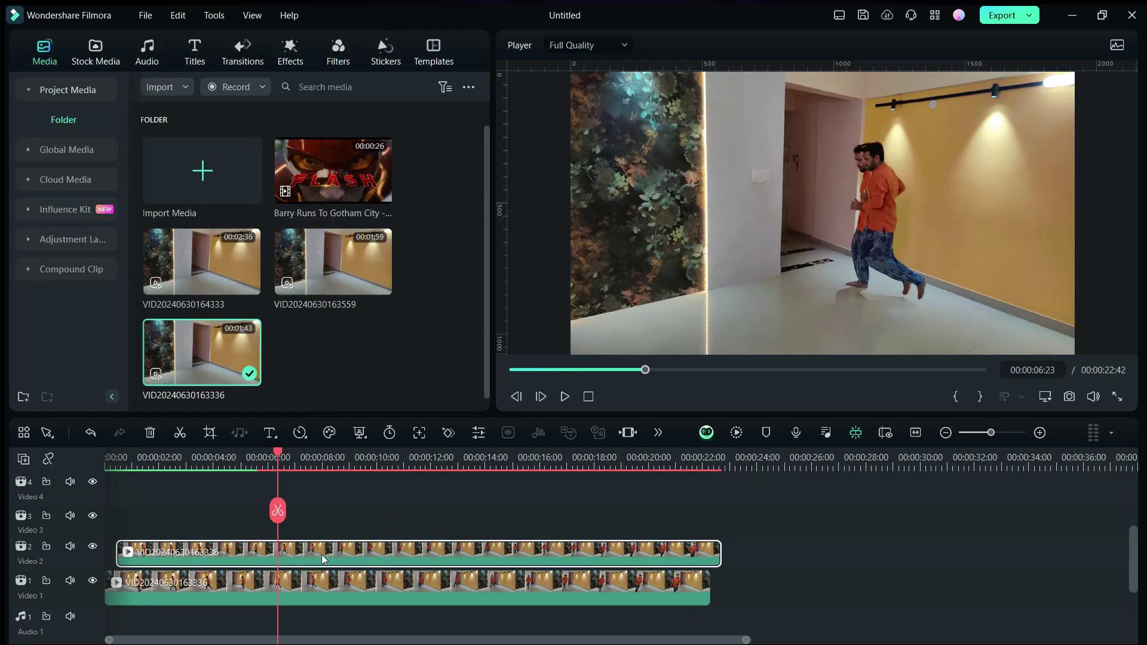
drag(323, 558, 345, 524)
drag(233, 571, 272, 532)
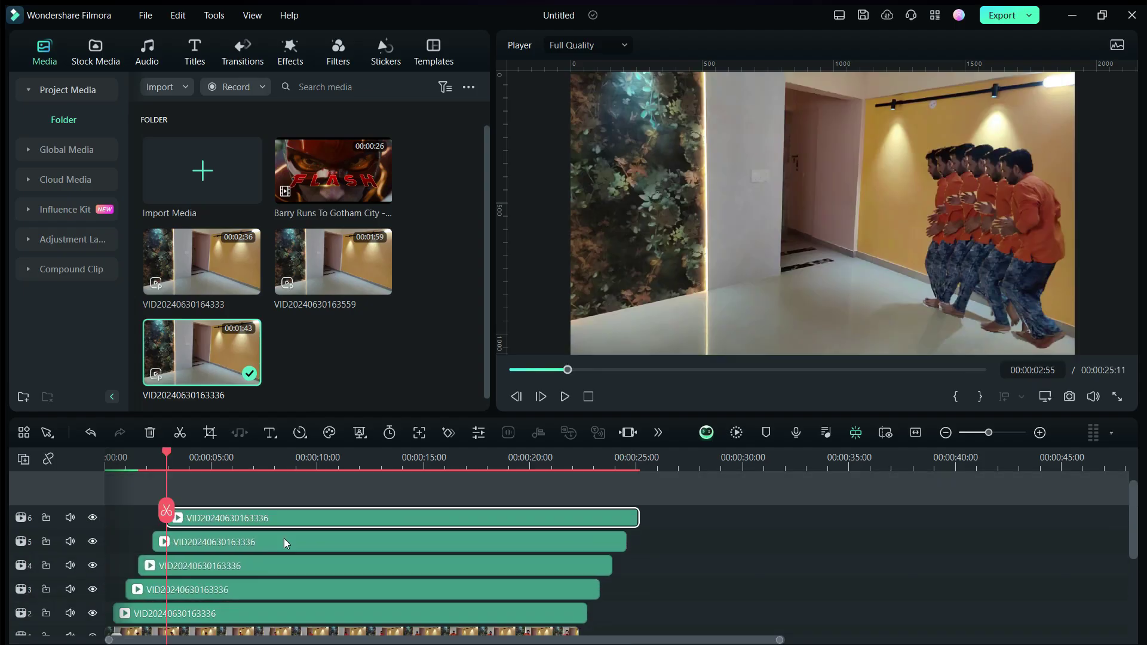
Preview the stacked trail, then split every stacked clip at 00:00:02:57.
key(space)
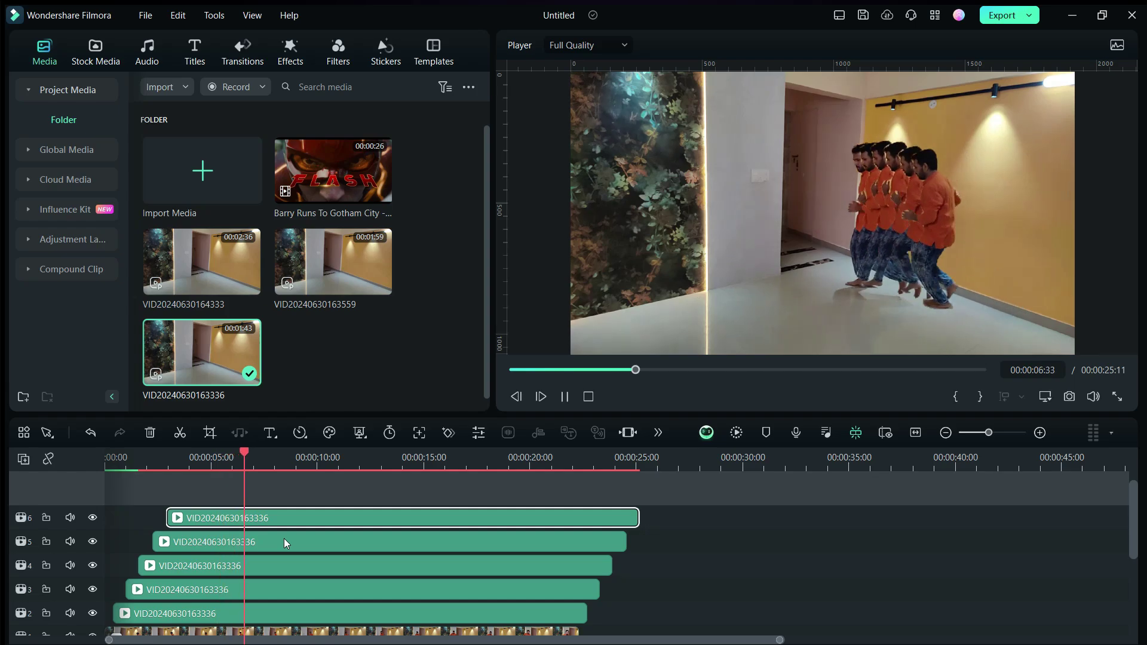
key(space)
key(ctrl+equal)
scroll(284, 539, down, 3)
key(ctrl+b)
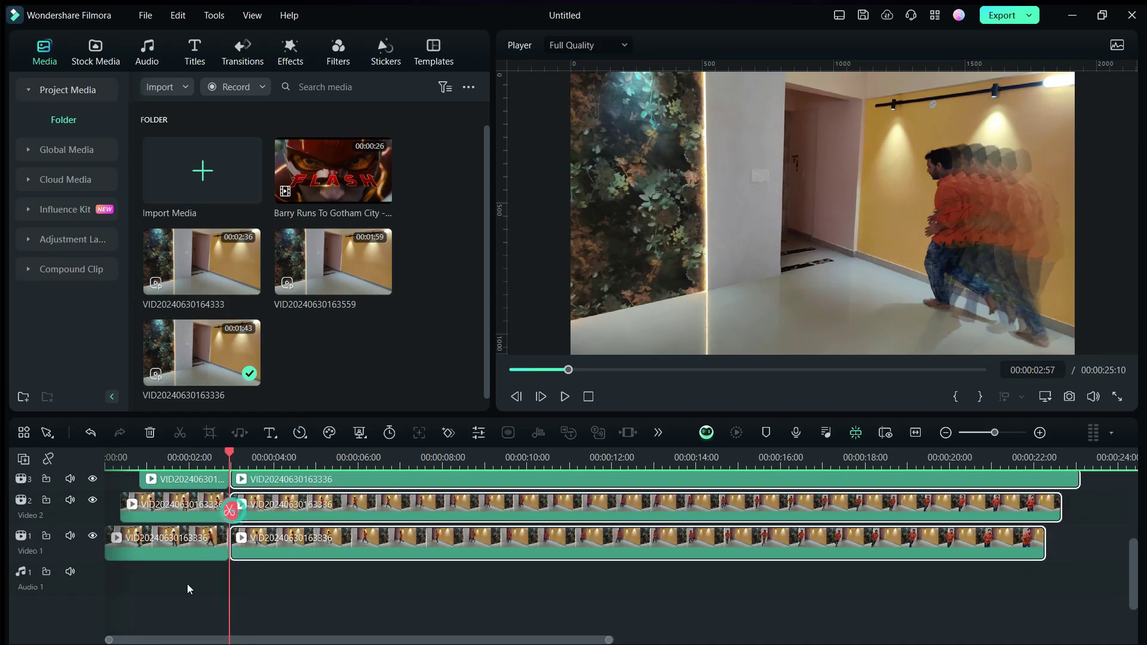
scroll(189, 589, up, 5)
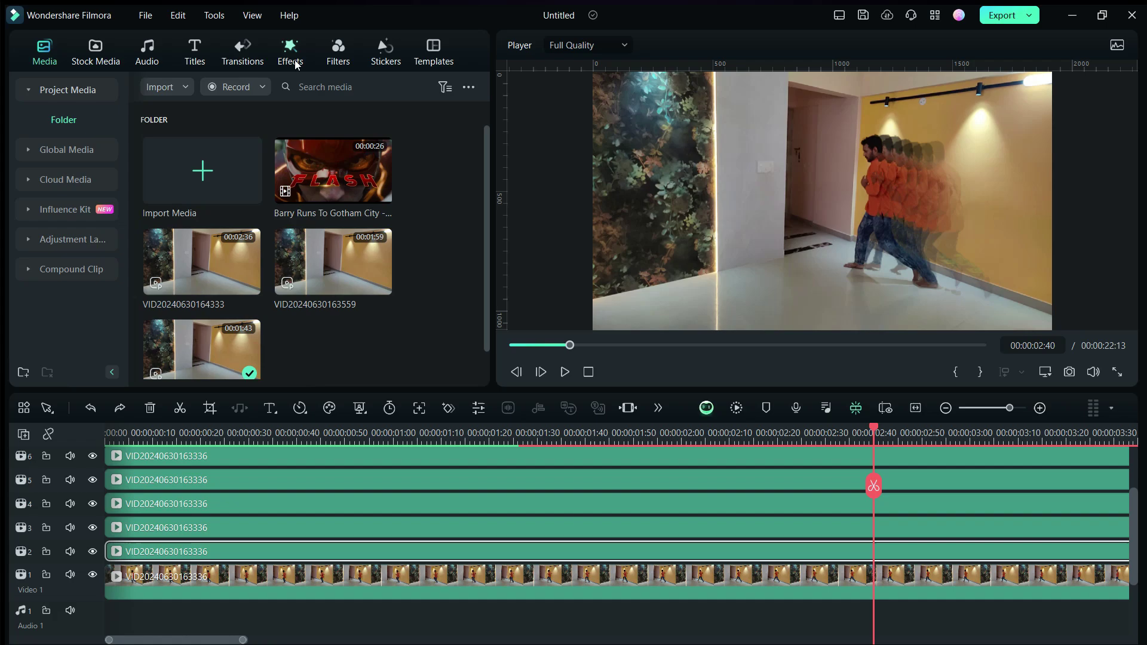
Search the effects for 'blur' and apply Motion Blur to all the cutout clips.
click(293, 57)
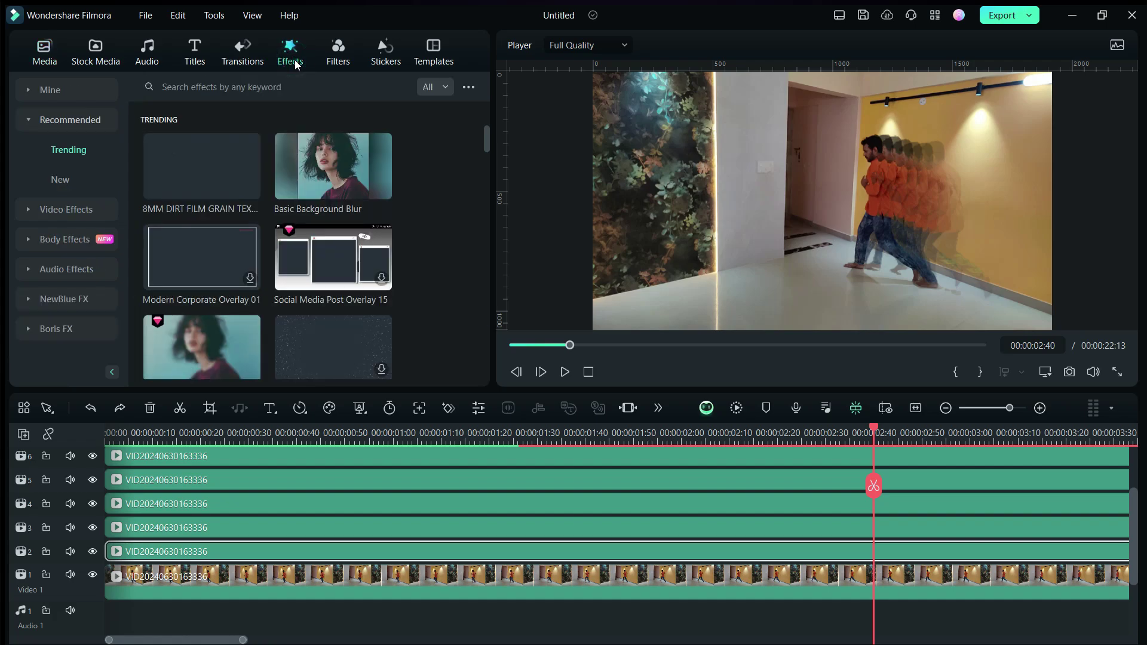
click(210, 88)
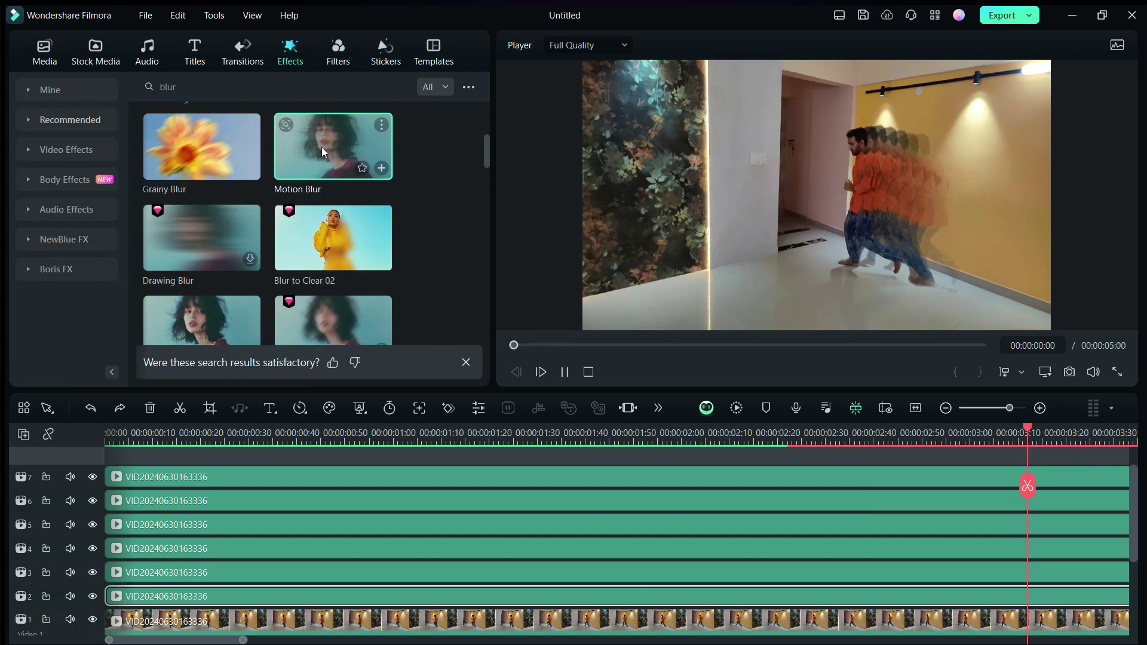
drag(321, 147, 155, 589)
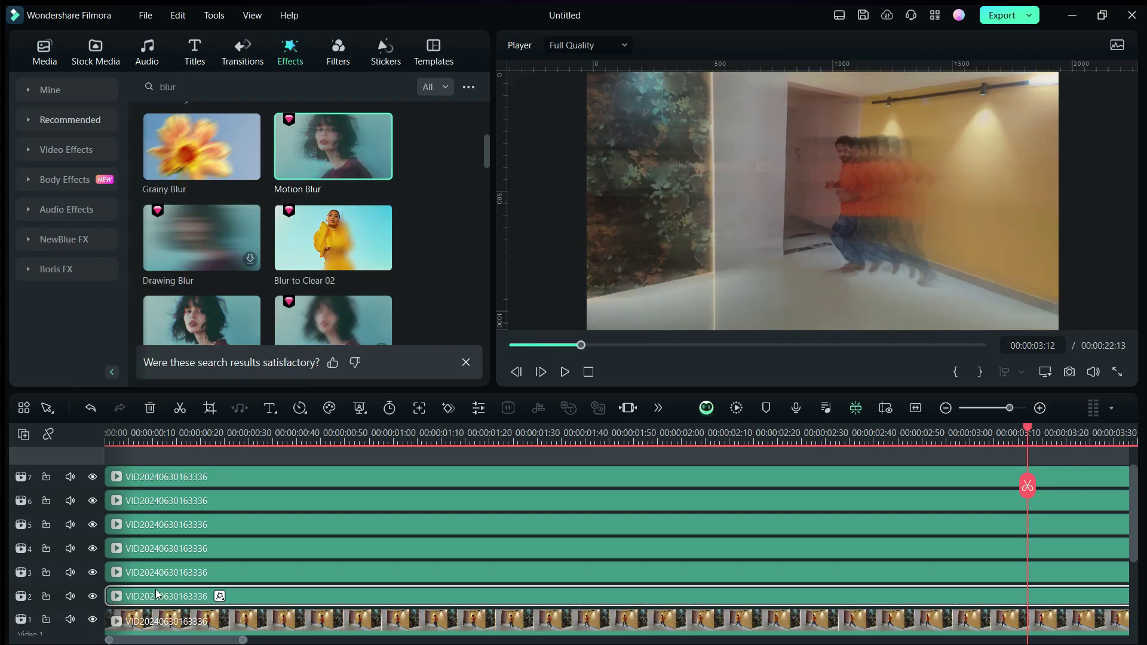
click(250, 432)
drag(250, 432, 589, 442)
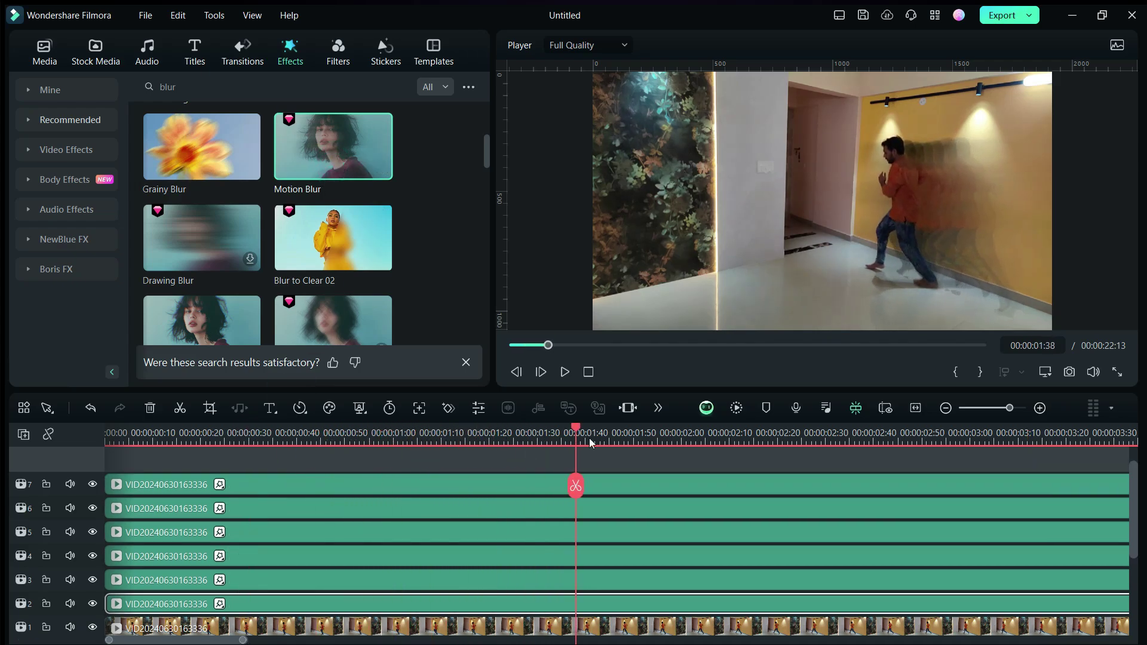
Lower Motion Blur to about 40 on the first cutout copies, confirming the track 5 clip.
double_click(286, 605)
click(208, 54)
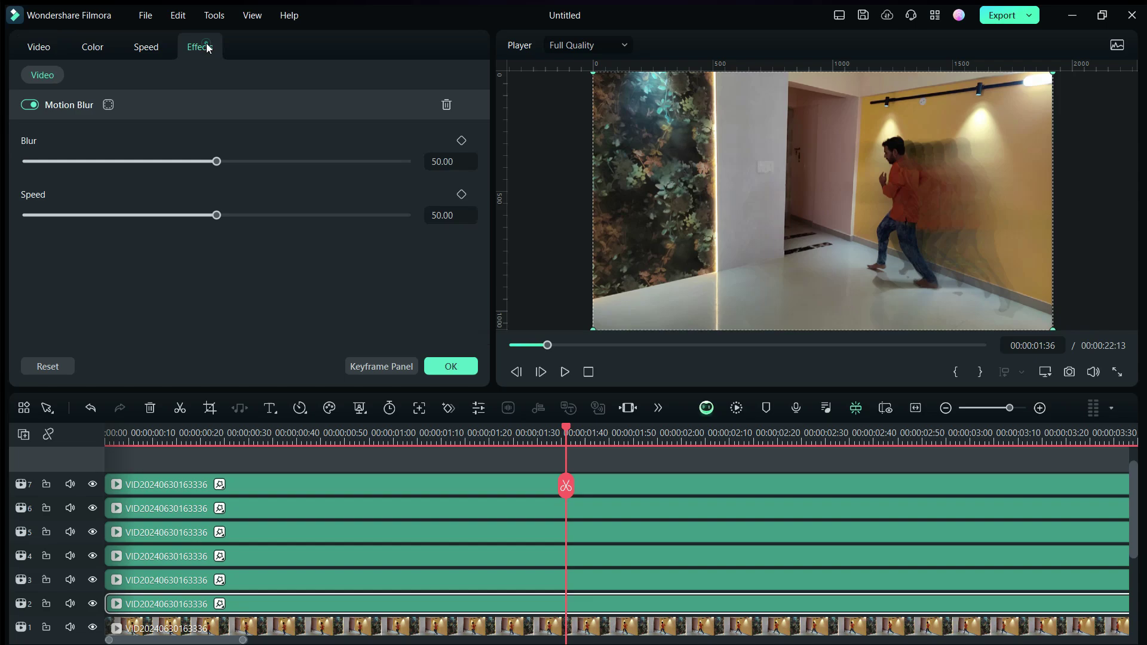
drag(216, 162, 185, 161)
key(ctrl+z)
click(249, 556)
click(300, 535)
click(452, 366)
Lower the blur on the track 6 and 7 copies, then split all clips at 00:00:19:08.
click(316, 511)
click(451, 367)
click(321, 484)
click(449, 366)
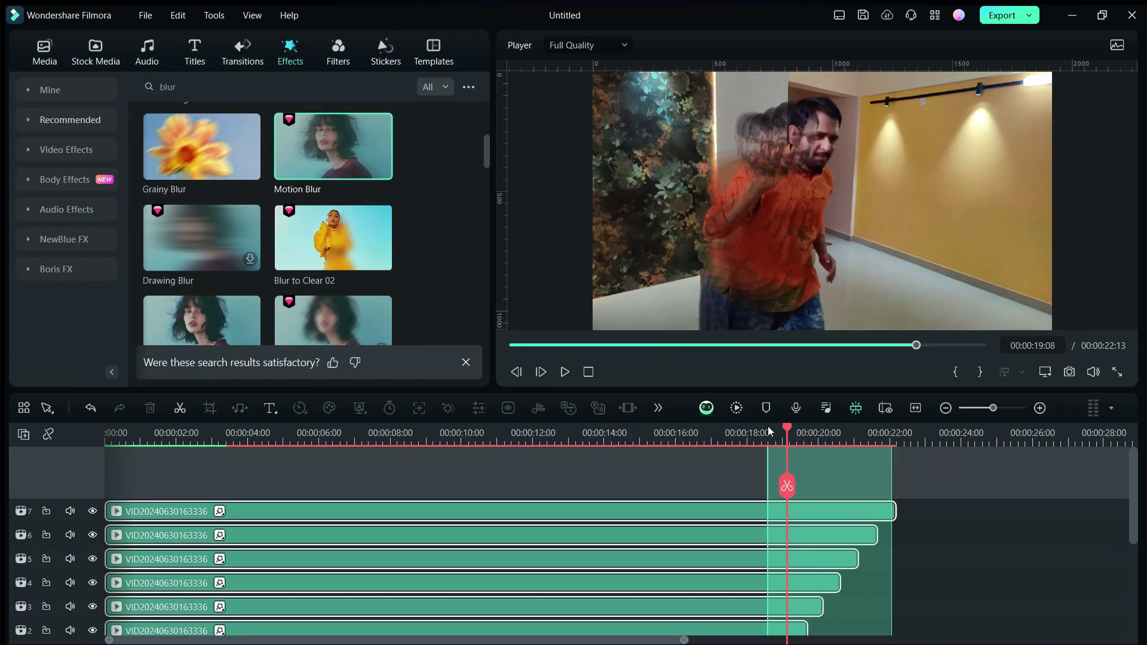
key(ctrl+b)
scroll(968, 573, down, 1)
Delete every clip part after 00:00:19:08 so all tracks end together.
right_click(849, 500)
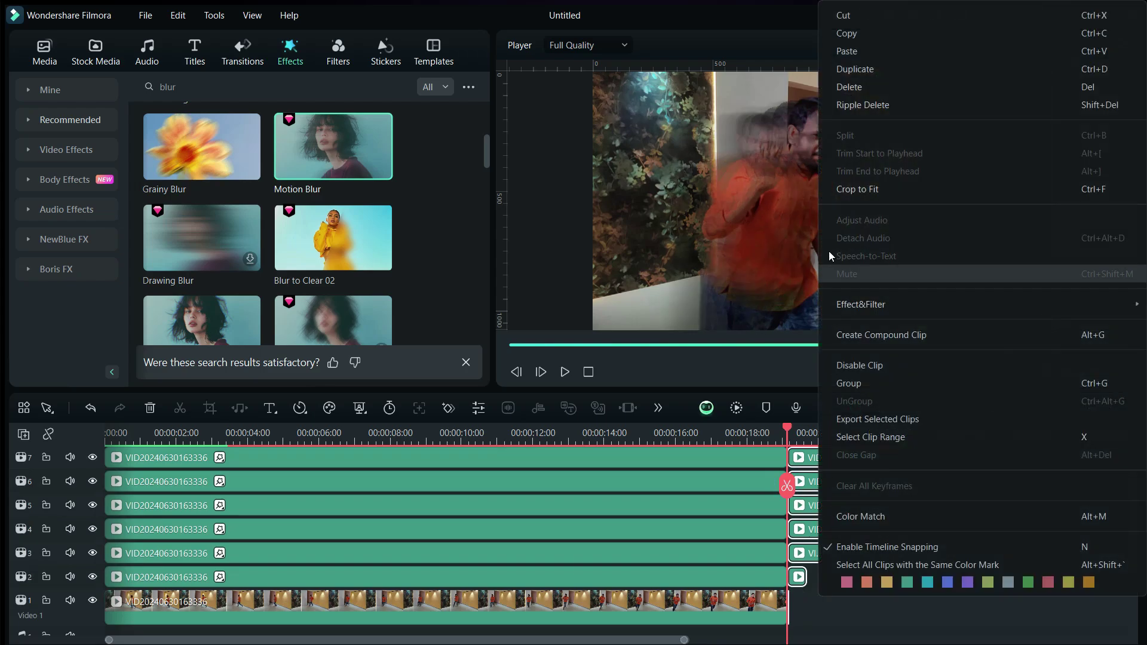
click(849, 88)
click(511, 391)
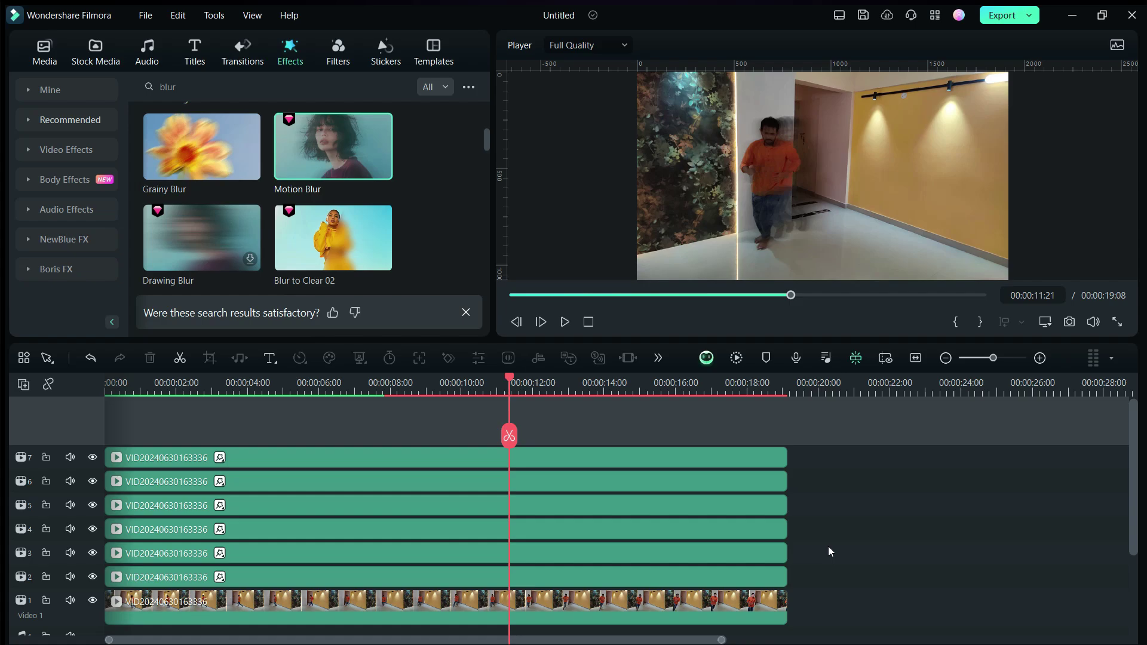
Copy the track 2 cutout onto a new track 8 and bring up its effect settings.
drag(248, 558, 239, 426)
double_click(255, 426)
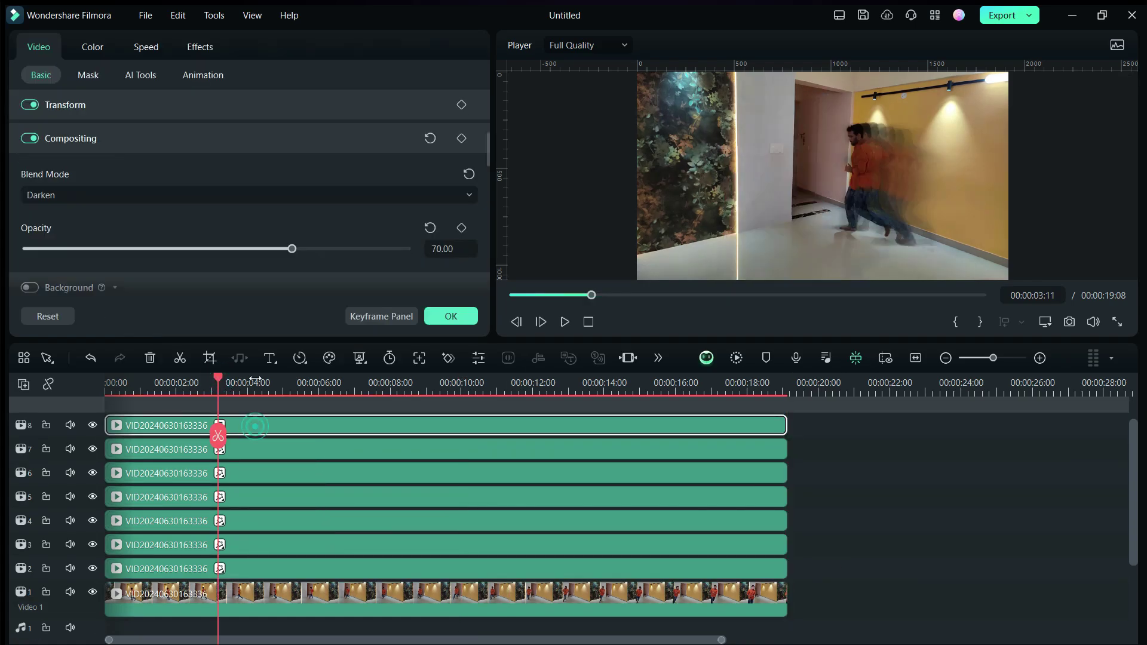
click(201, 47)
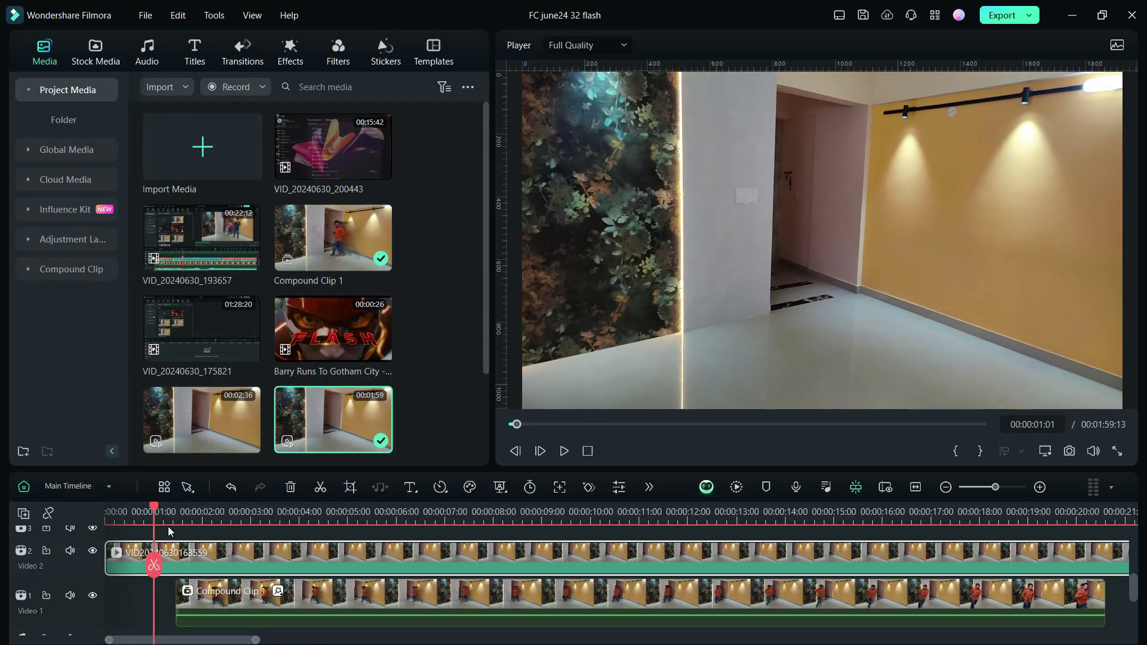
Split the Video 2 clip at the playhead and delete the part after the split.
click(154, 566)
right_click(224, 552)
click(257, 82)
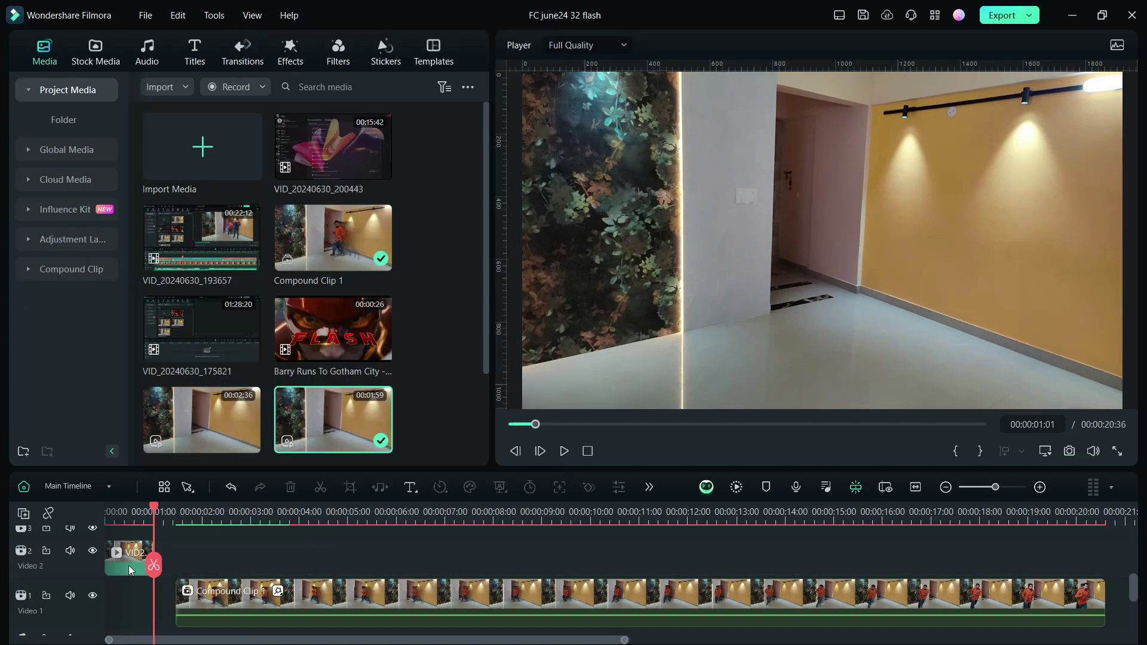
click(228, 607)
Add a Dissolve transition between the two Video 1 clips and preview it.
click(243, 53)
drag(202, 166, 173, 598)
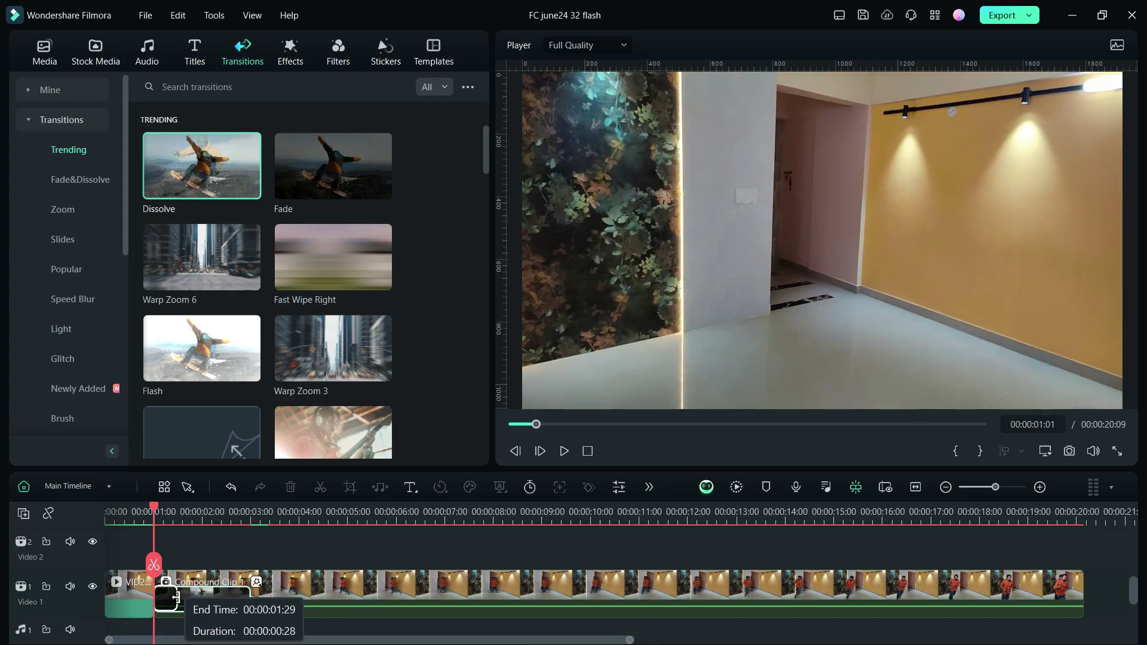
click(565, 451)
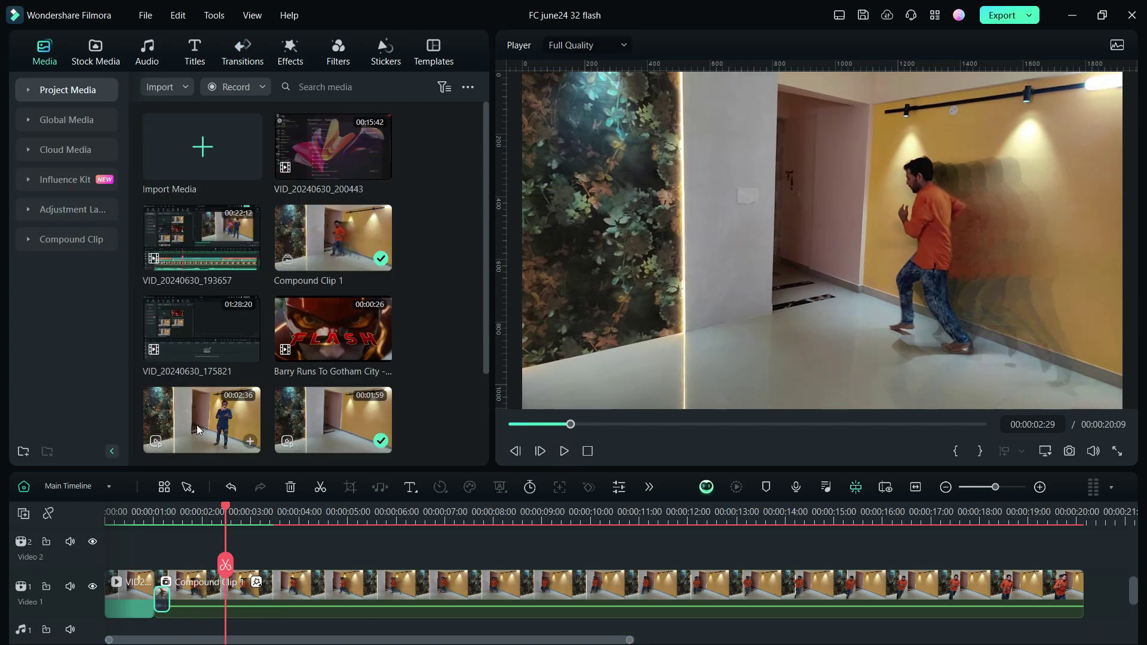
drag(220, 470, 113, 541)
key(Delete)
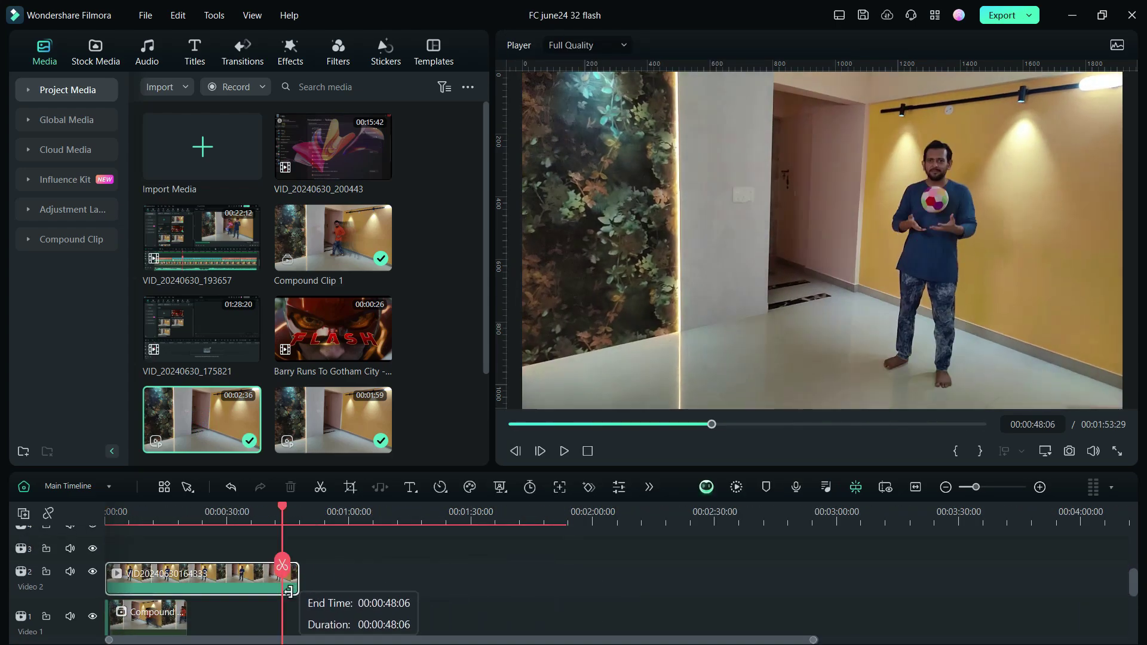
double_click(223, 566)
click(149, 82)
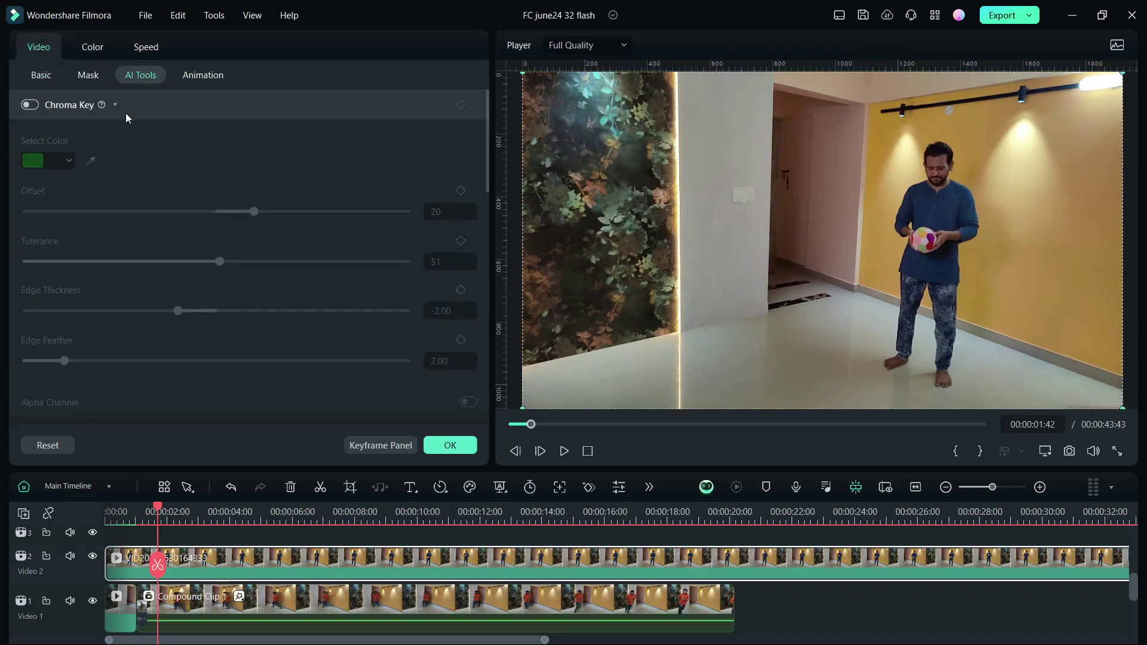
scroll(134, 196, down, 5)
click(30, 191)
click(245, 267)
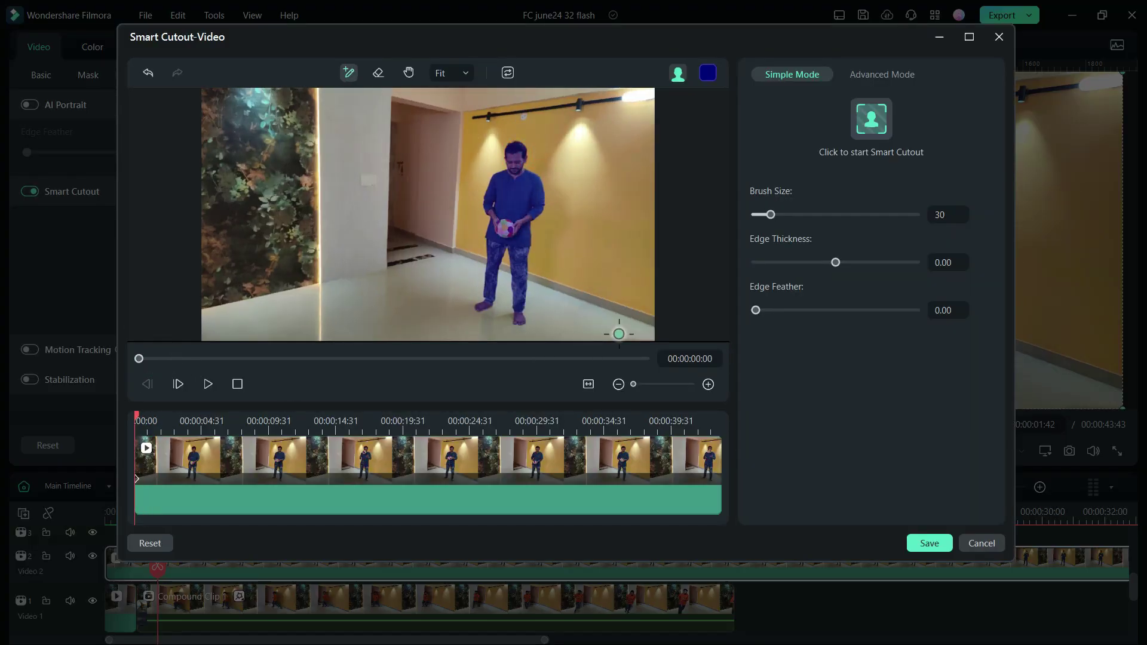
drag(514, 167, 508, 281)
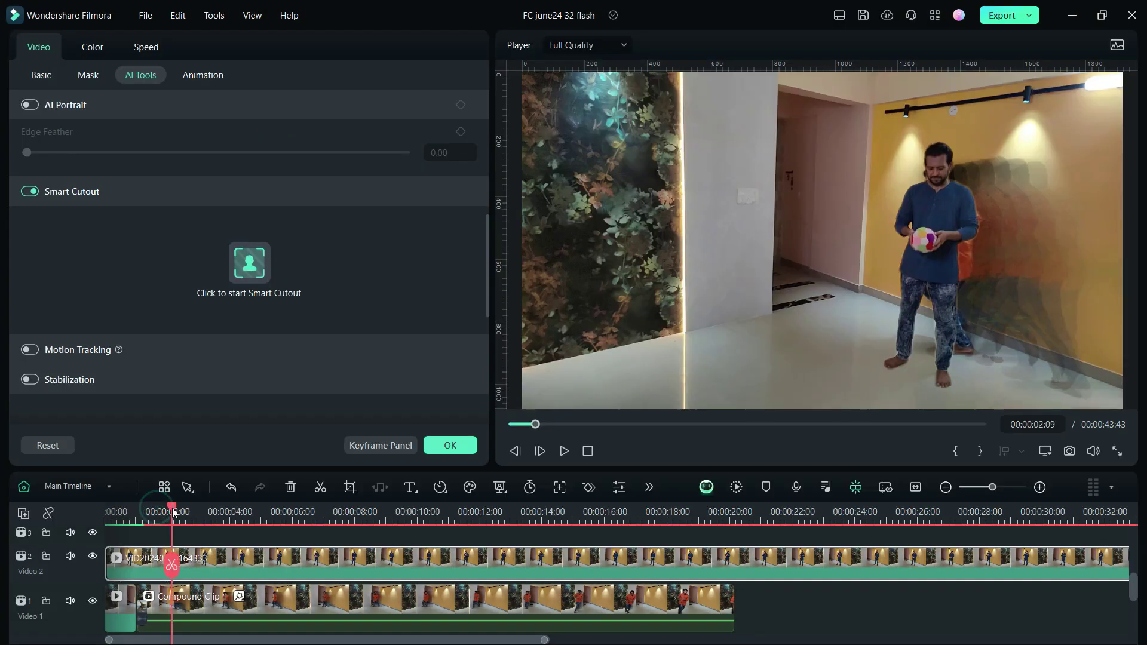
drag(173, 512, 326, 512)
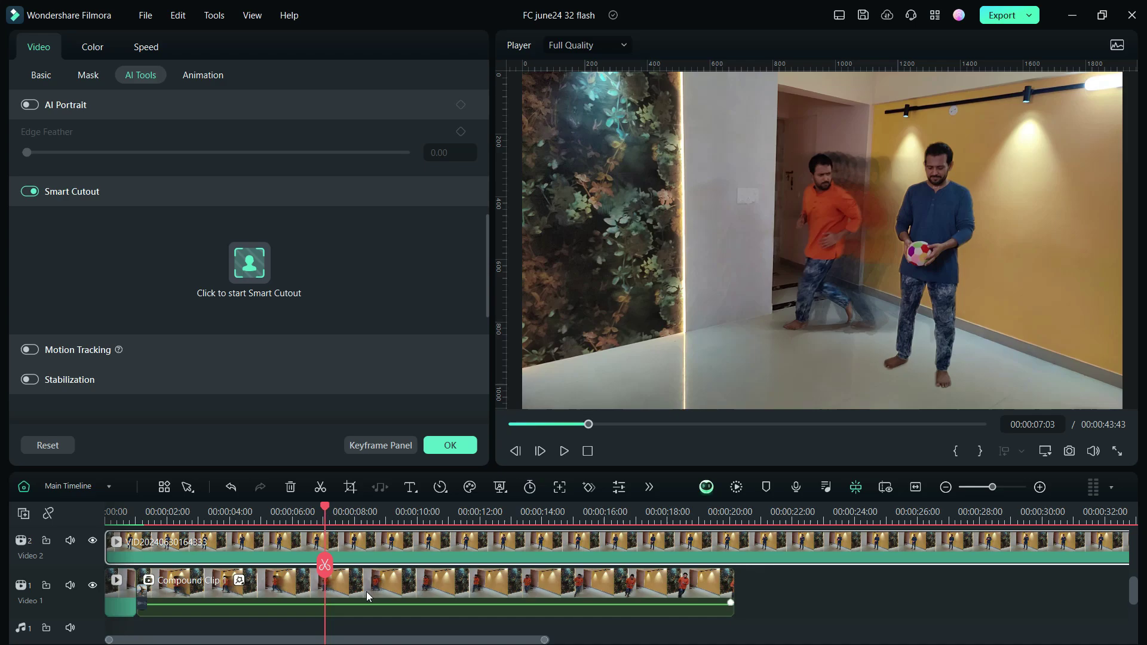
Split Compound Clip 1 at the playhead, speed its first part to 3.02x, and close the gap.
click(332, 568)
key(ctrl+b)
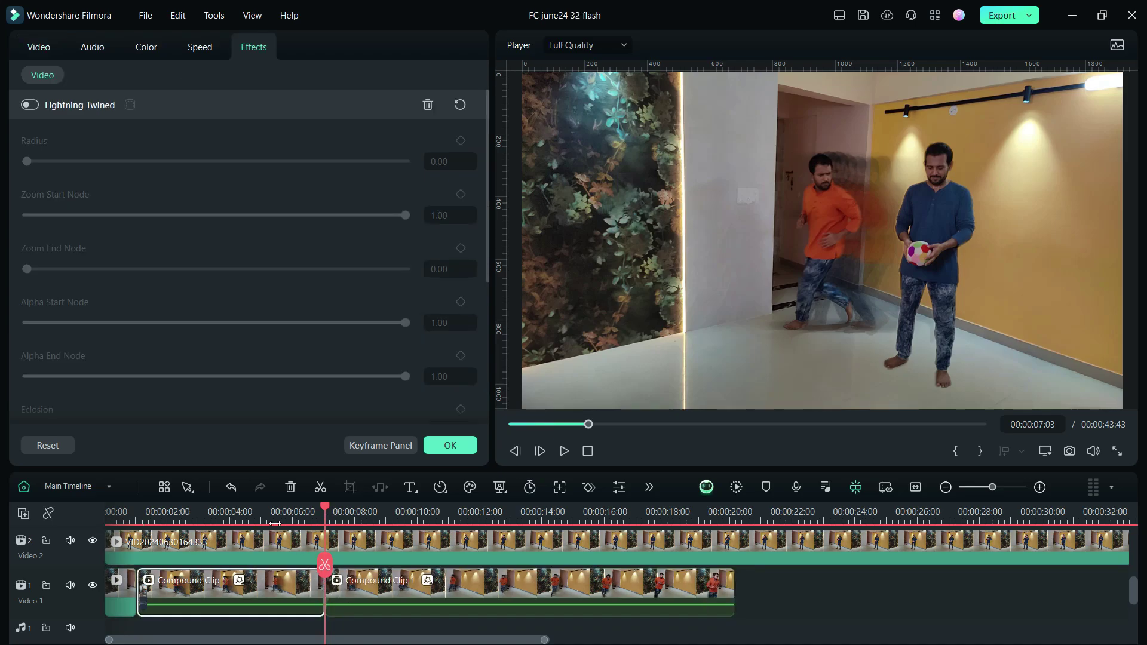
drag(309, 583, 198, 582)
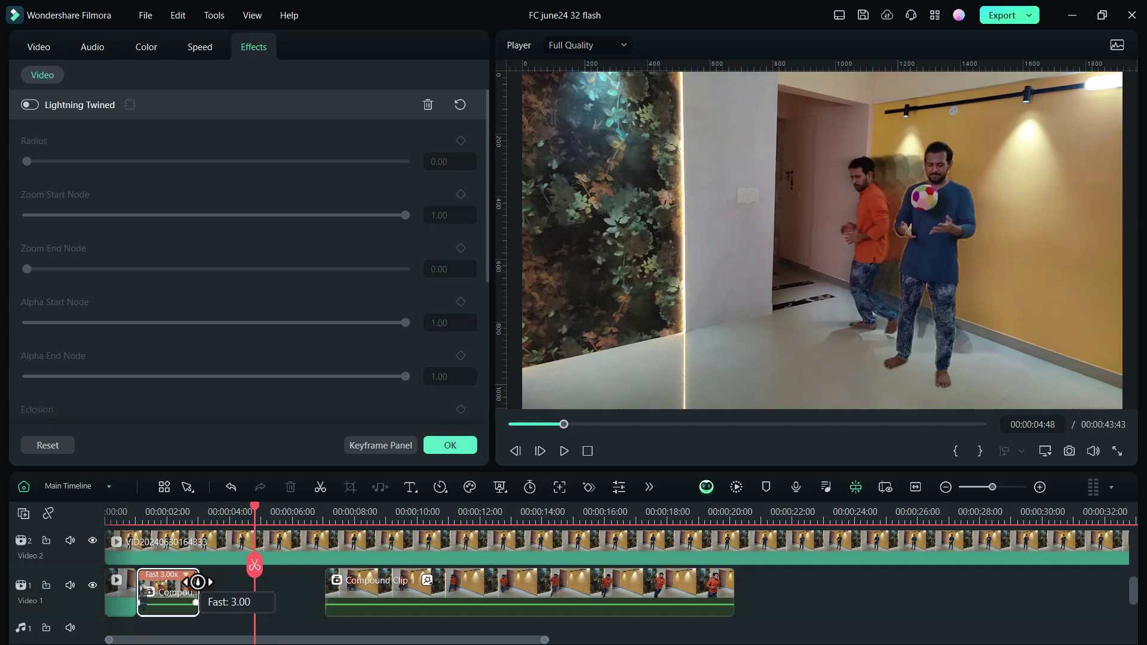
drag(391, 594, 225, 605)
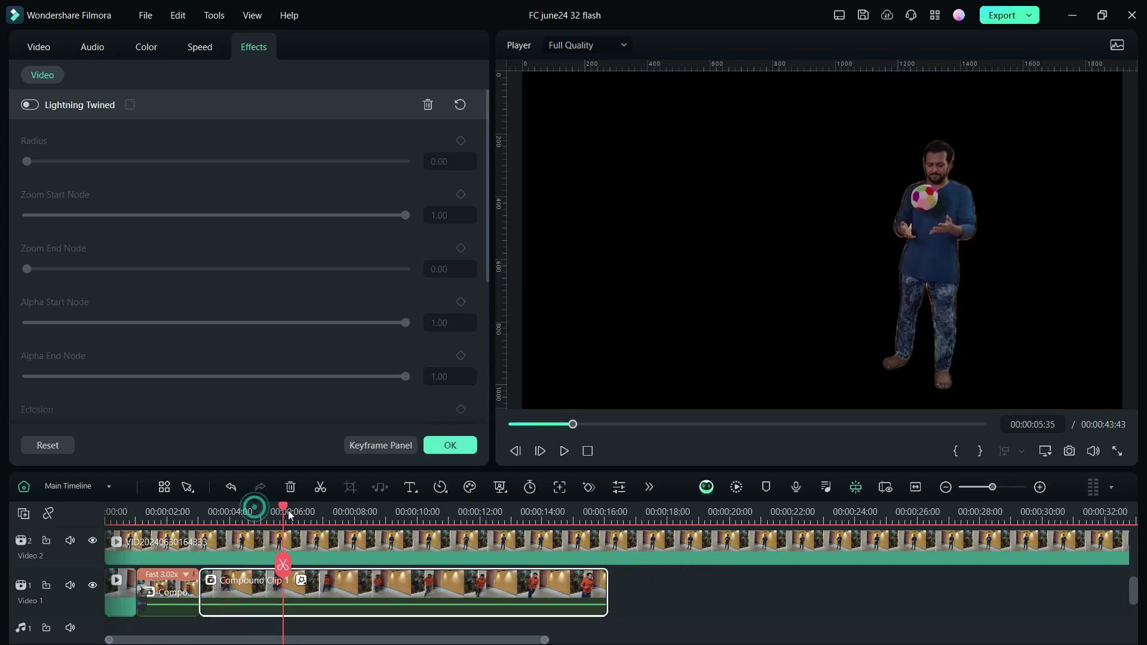
drag(289, 515, 439, 520)
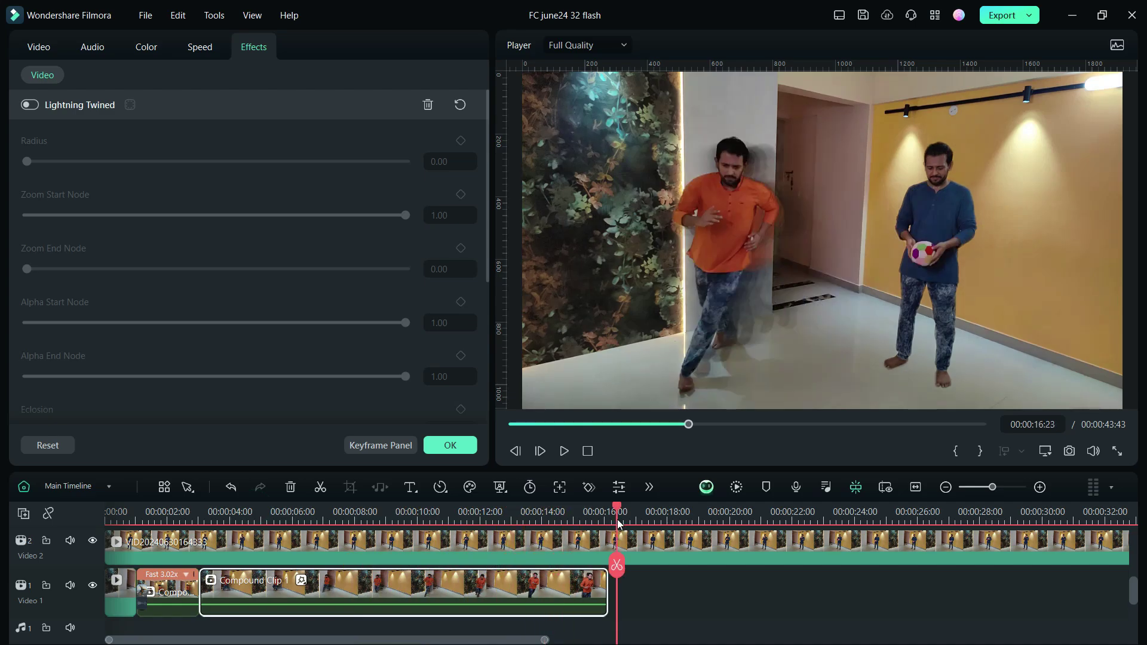
drag(618, 524, 991, 518)
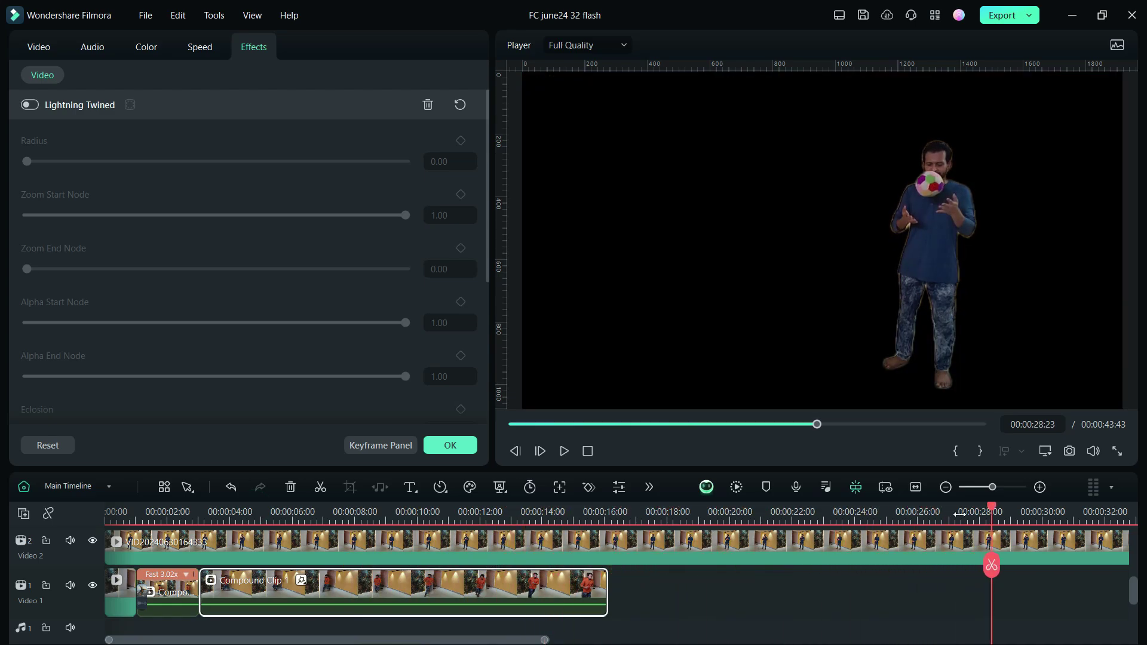
scroll(959, 514, down, 2)
Speed up the Video 2 cutout clip with its speed handle.
click(776, 558)
drag(795, 535, 249, 542)
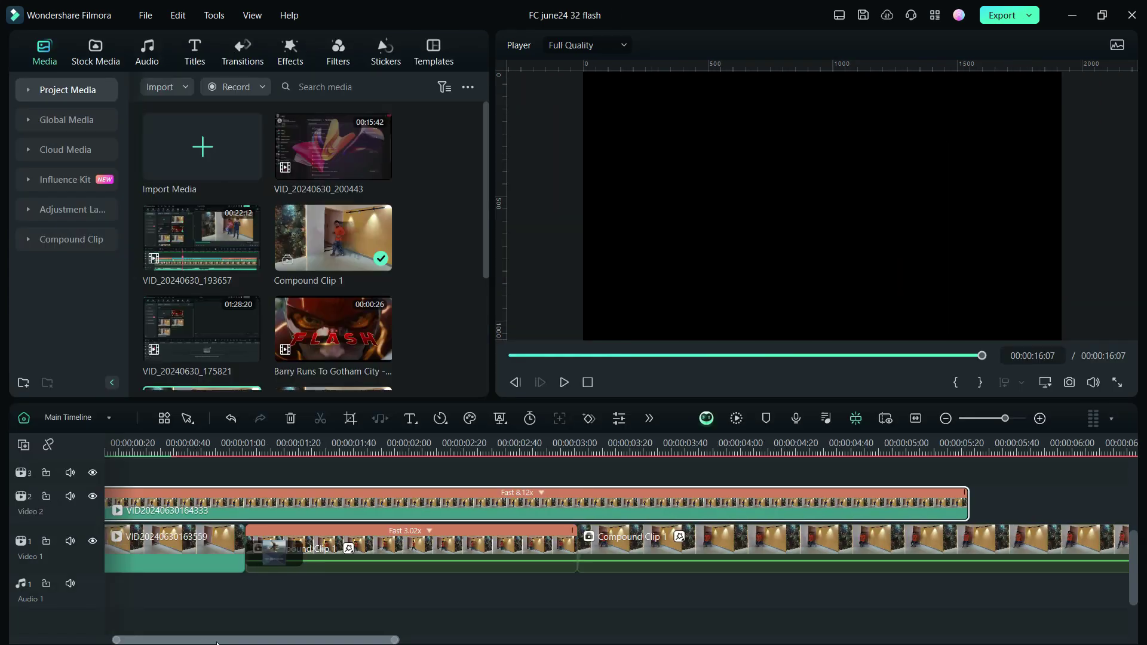
drag(192, 641, 237, 642)
Split the Video 2 clip at 00:00:03:00 and slow the second part to 0.31x.
click(407, 444)
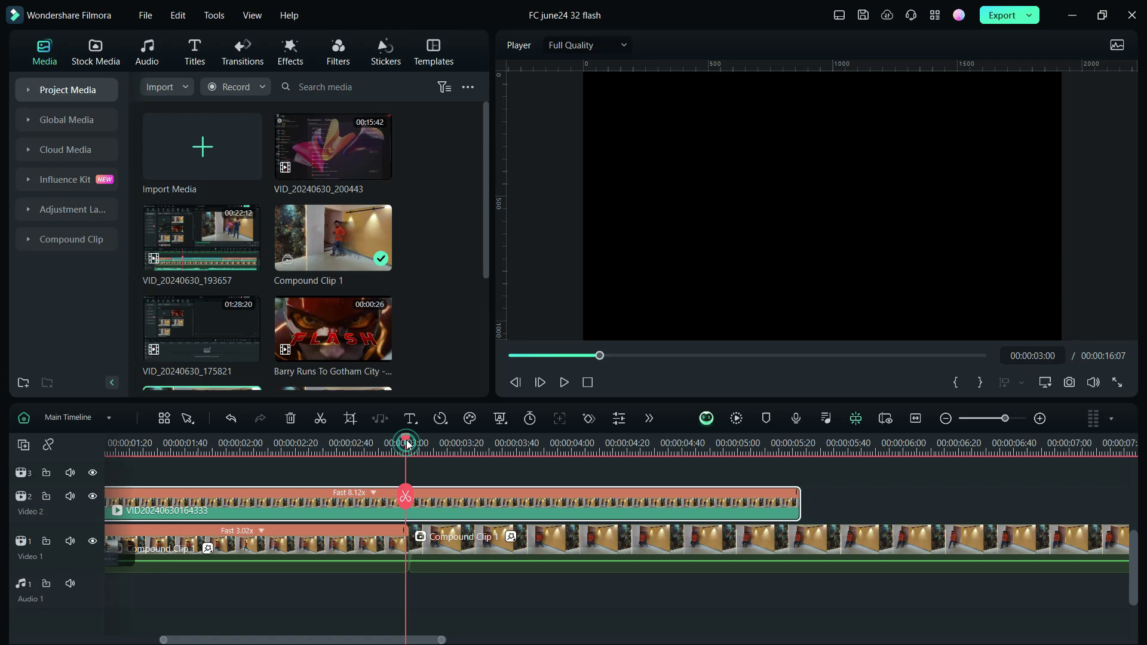
click(410, 497)
scroll(297, 501, down, 4)
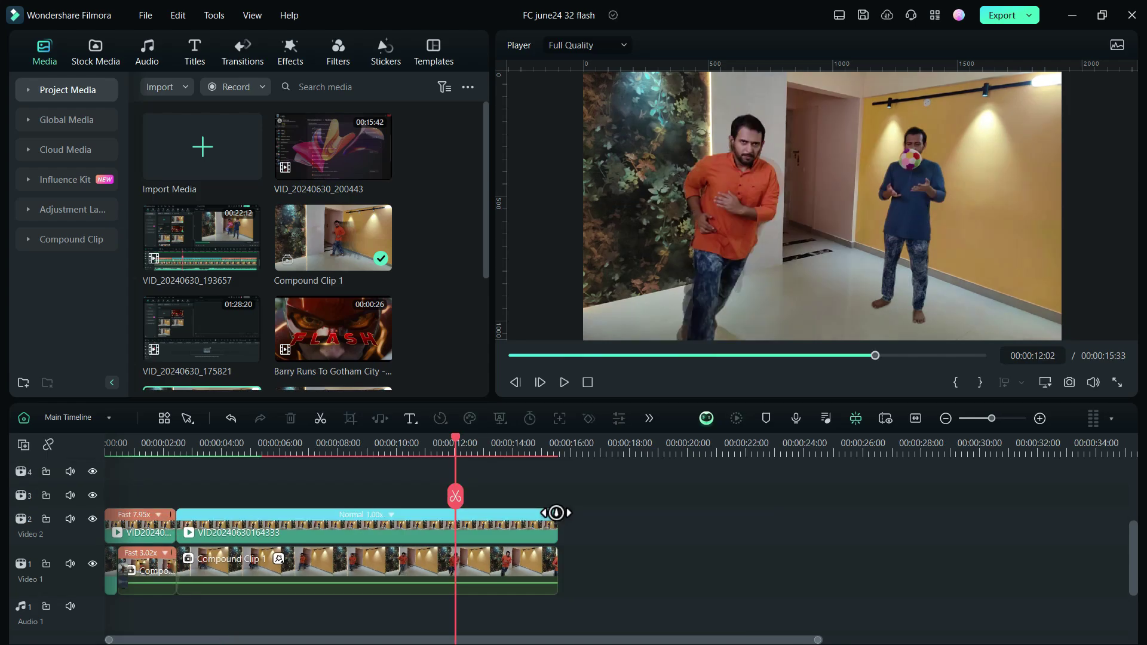
drag(557, 512, 768, 513)
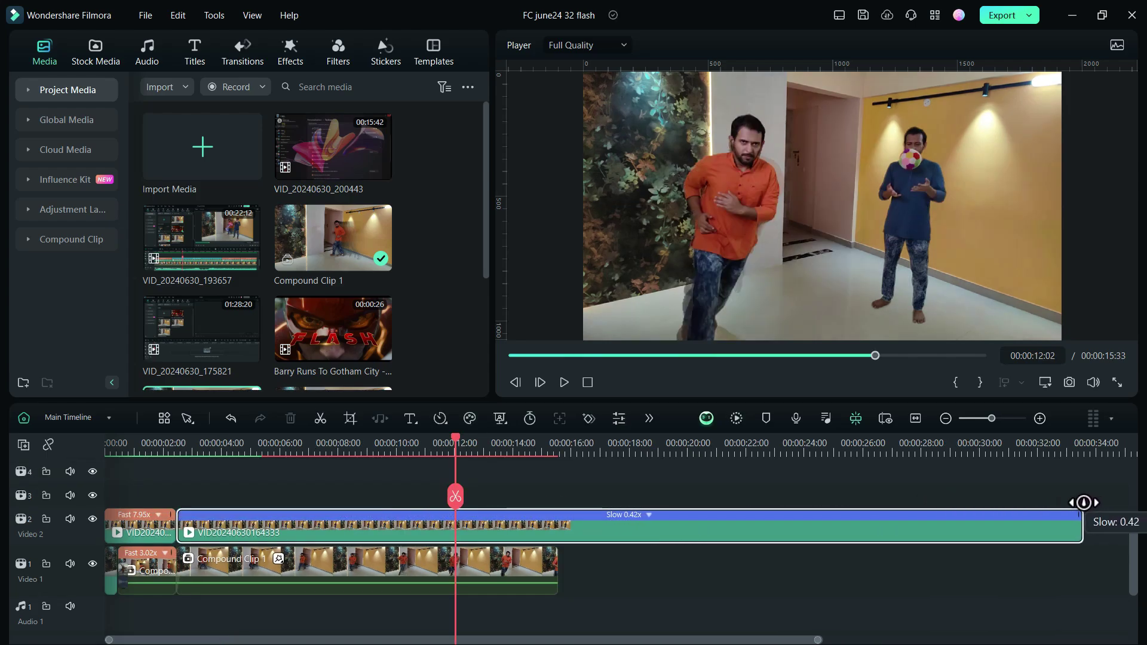
drag(1084, 502, 924, 513)
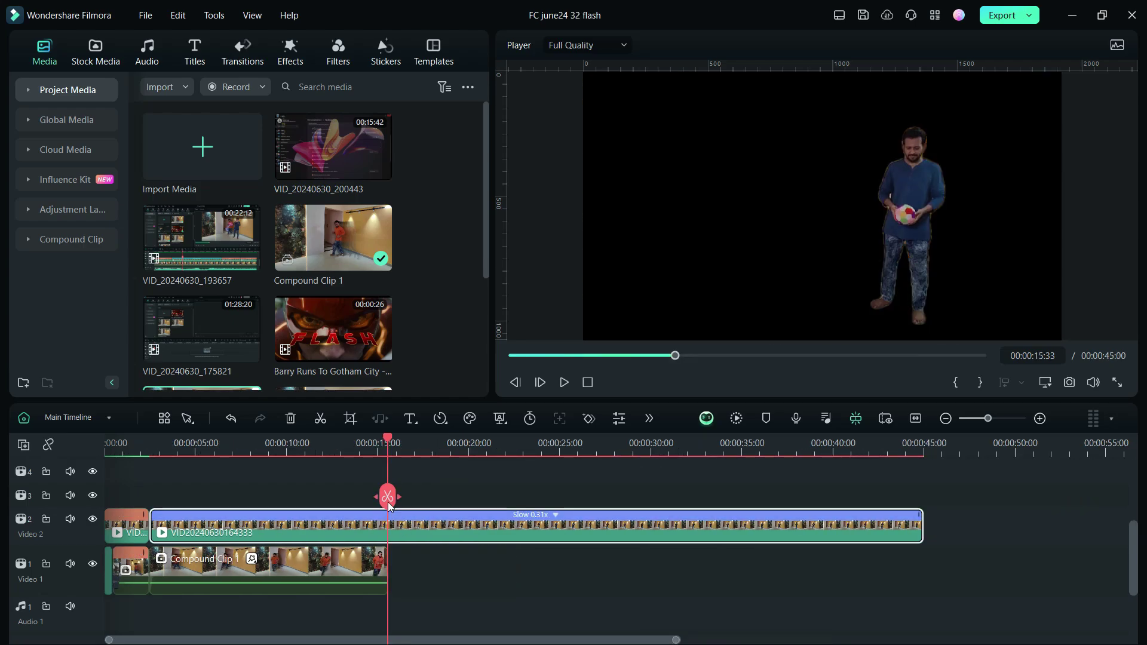
Split the slowed clip where Video 1 ends and delete the leftover tail.
click(388, 496)
right_click(425, 526)
click(465, 20)
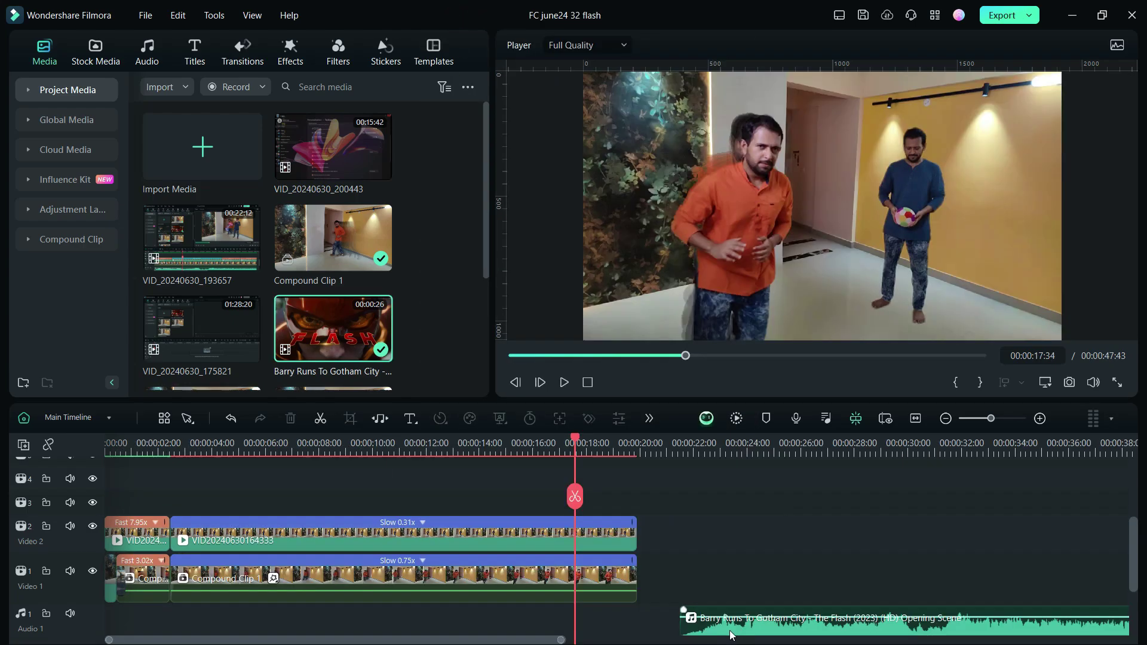
Put Barry Runs To Gotham City on Audio 1 and apply Neon Lines' Lightning Twined to Compound Clip 1.
drag(681, 615, 137, 553)
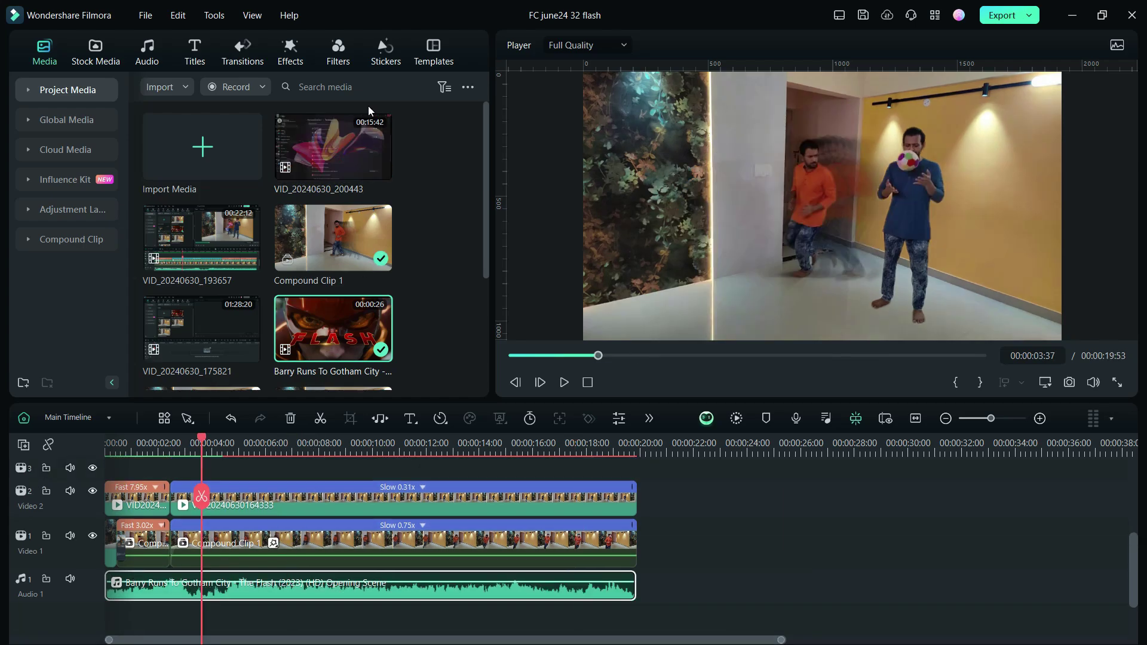
click(292, 57)
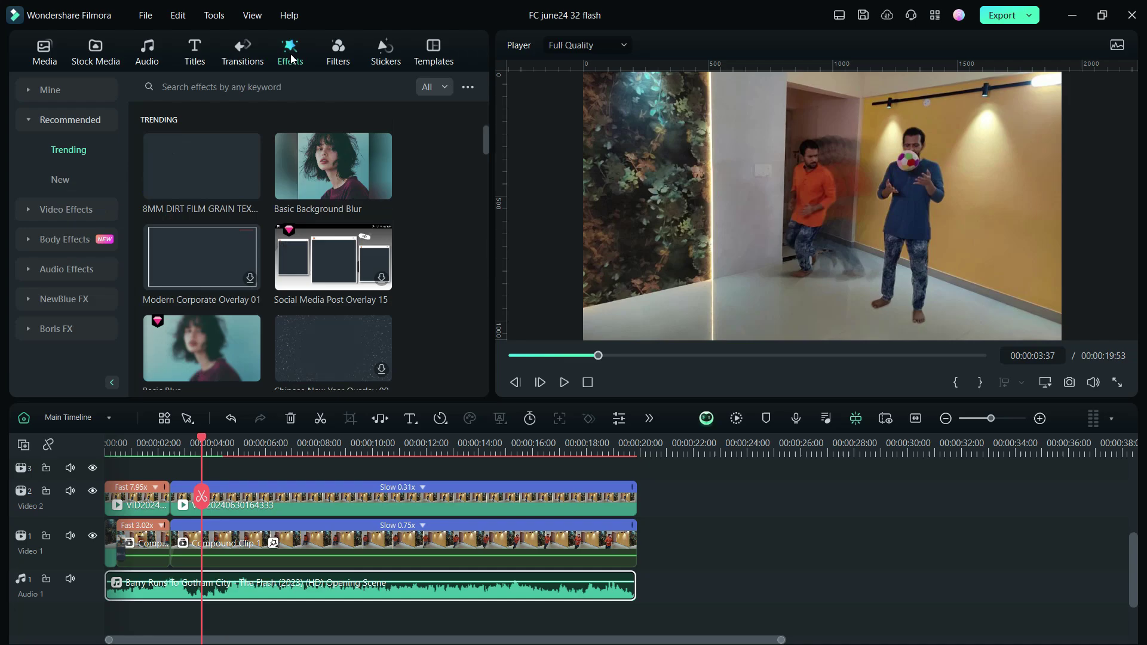
click(46, 241)
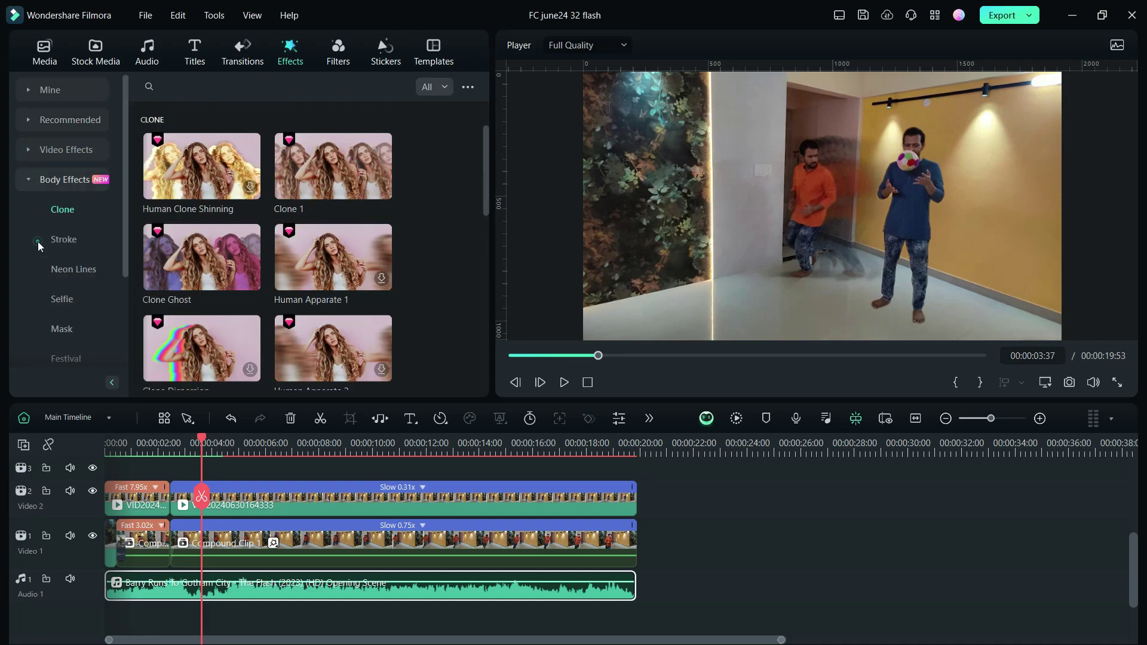
click(59, 272)
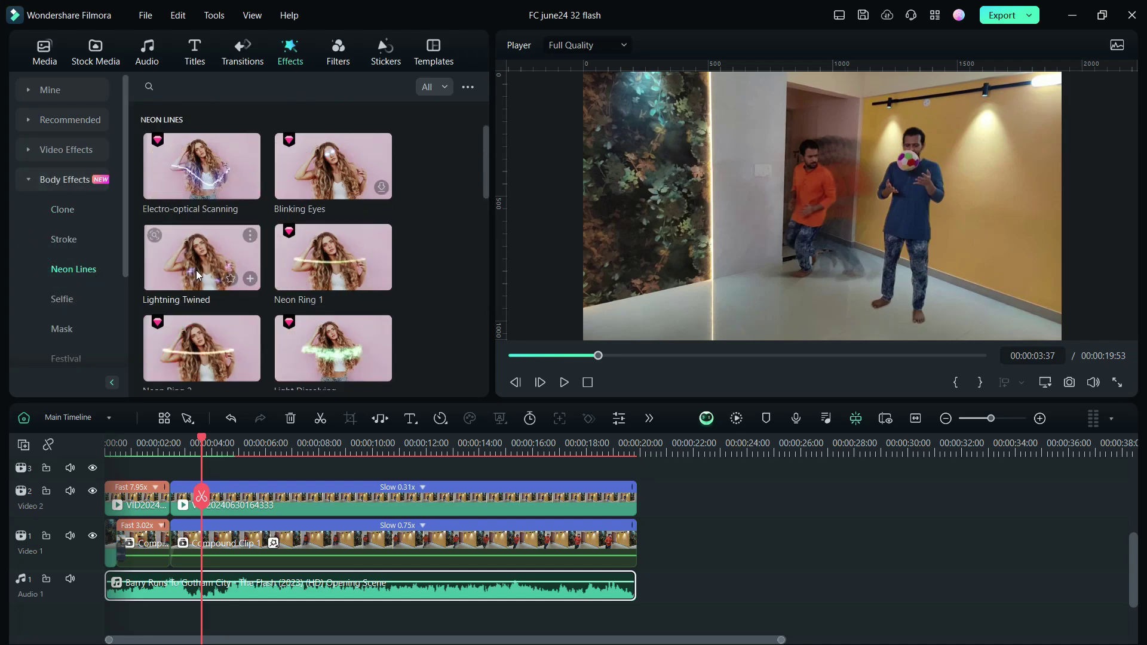
drag(193, 276, 145, 450)
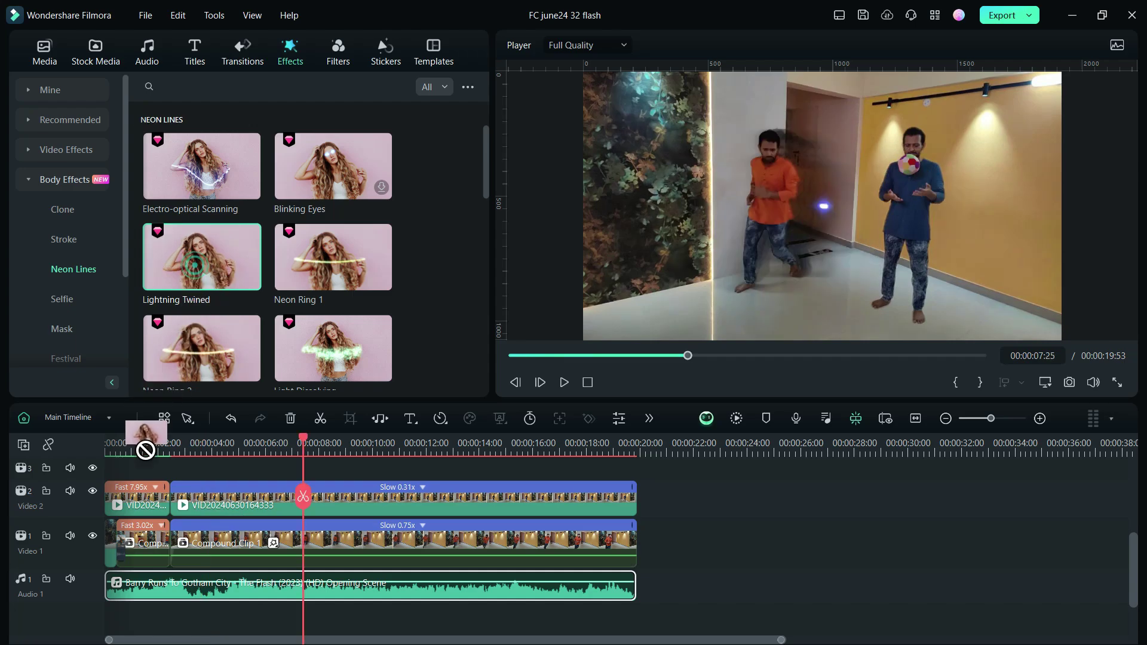
In the Video 1 clip's Lightning Twined settings, lower the lightning interval to 5, with intensity 0.69.
double_click(368, 542)
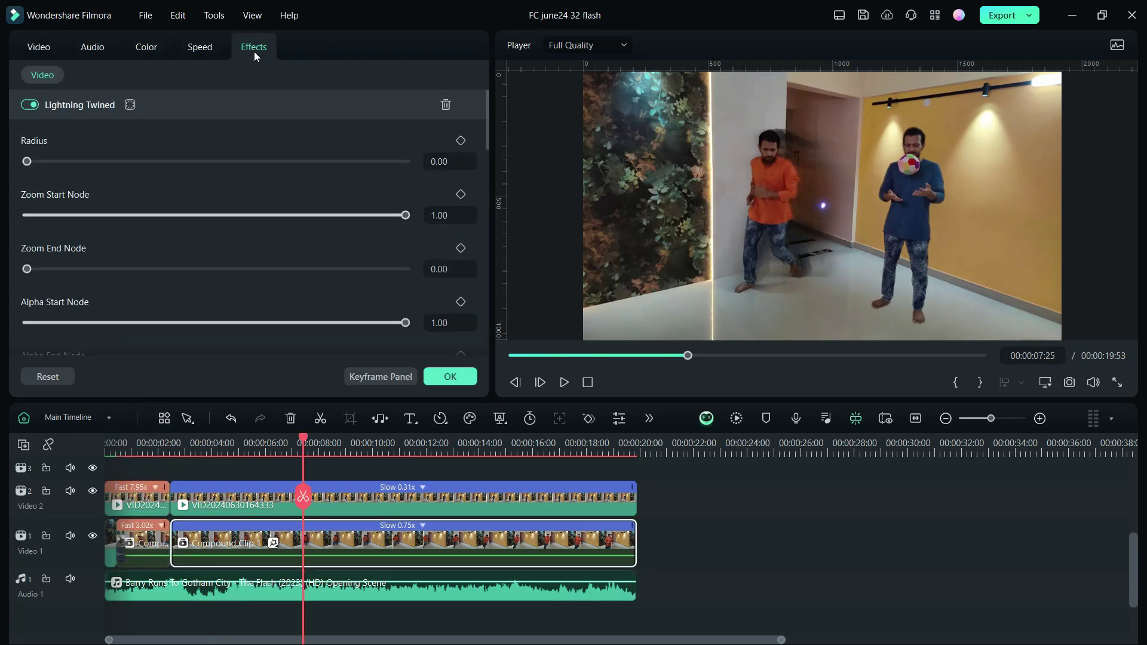
scroll(164, 257, down, 5)
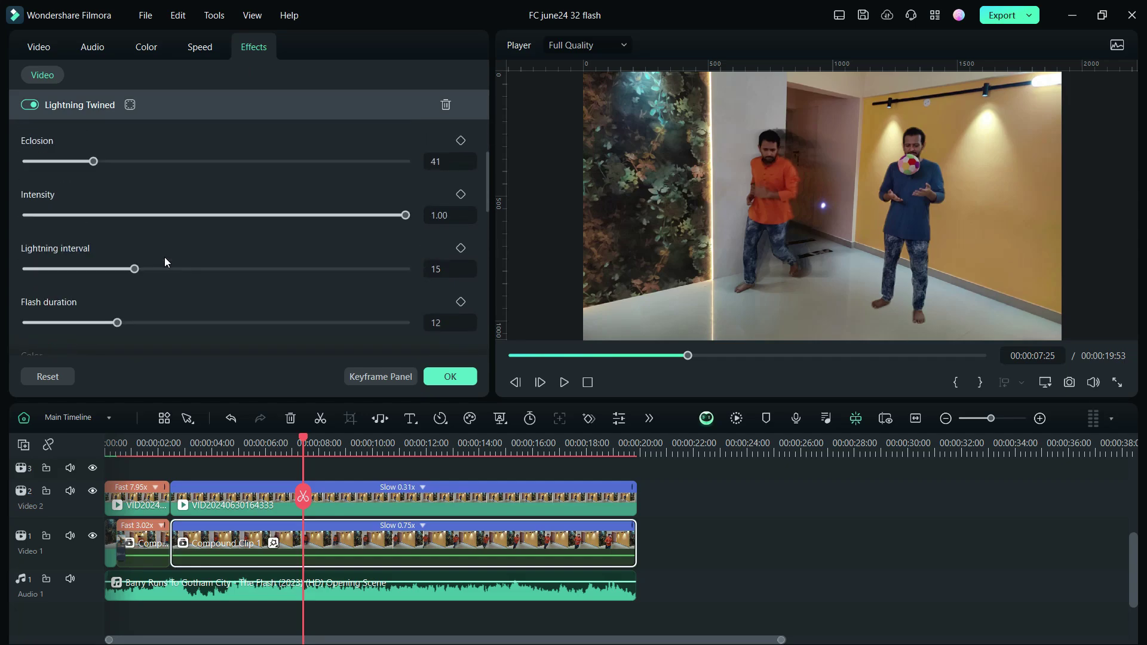
drag(115, 225, 64, 225)
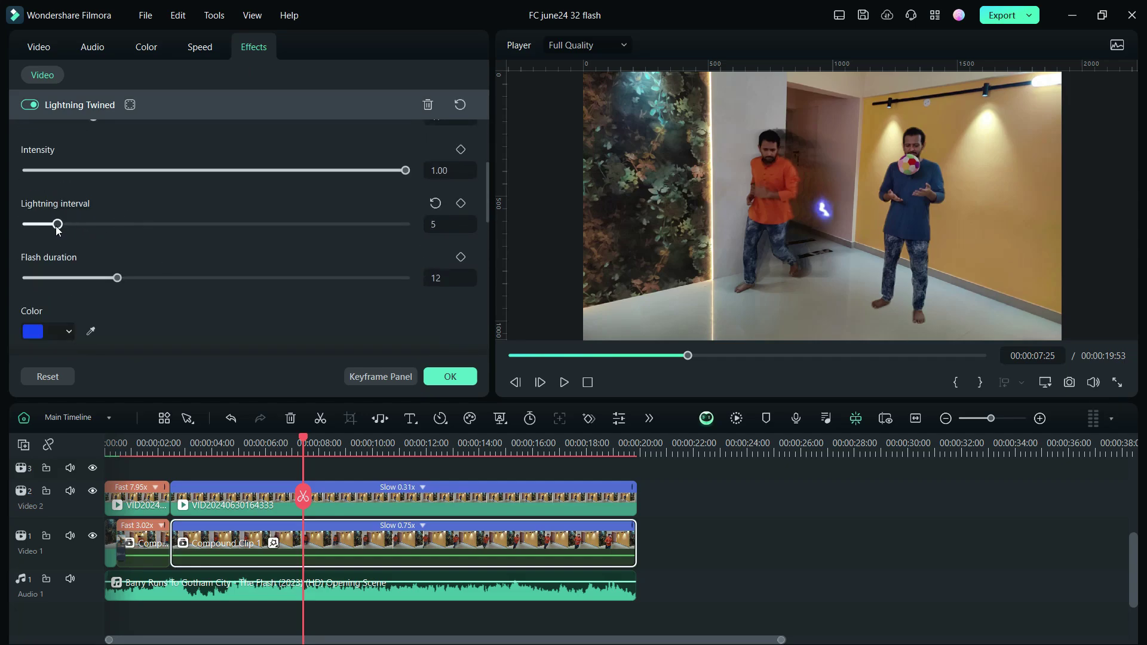
scroll(319, 223, up, 1)
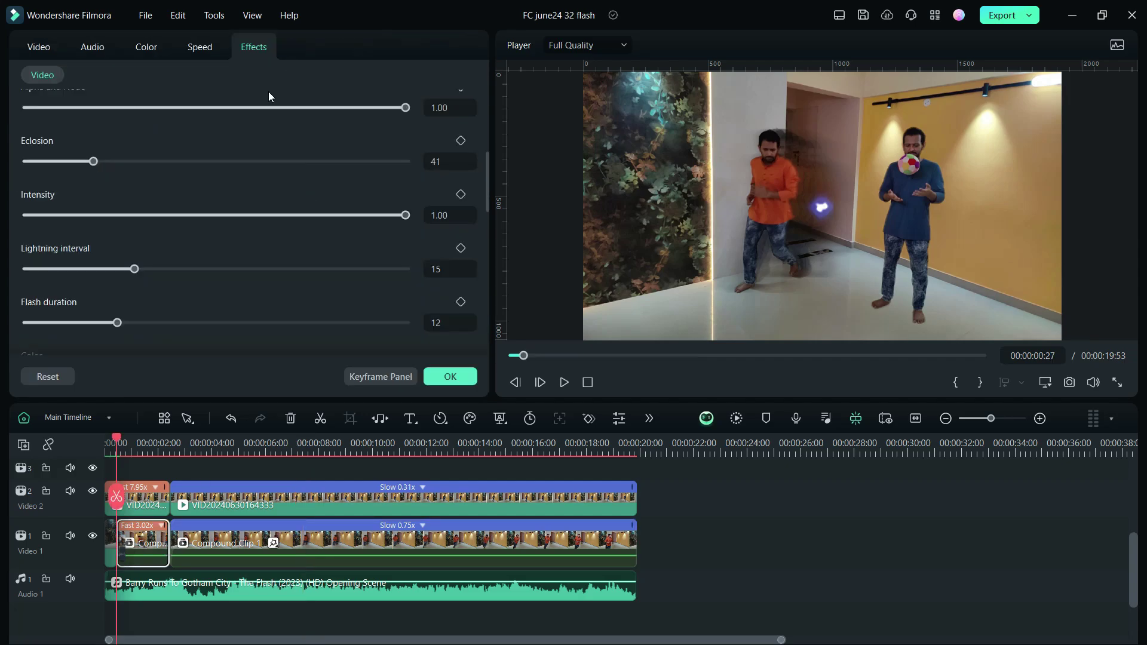
scroll(154, 269, down, 3)
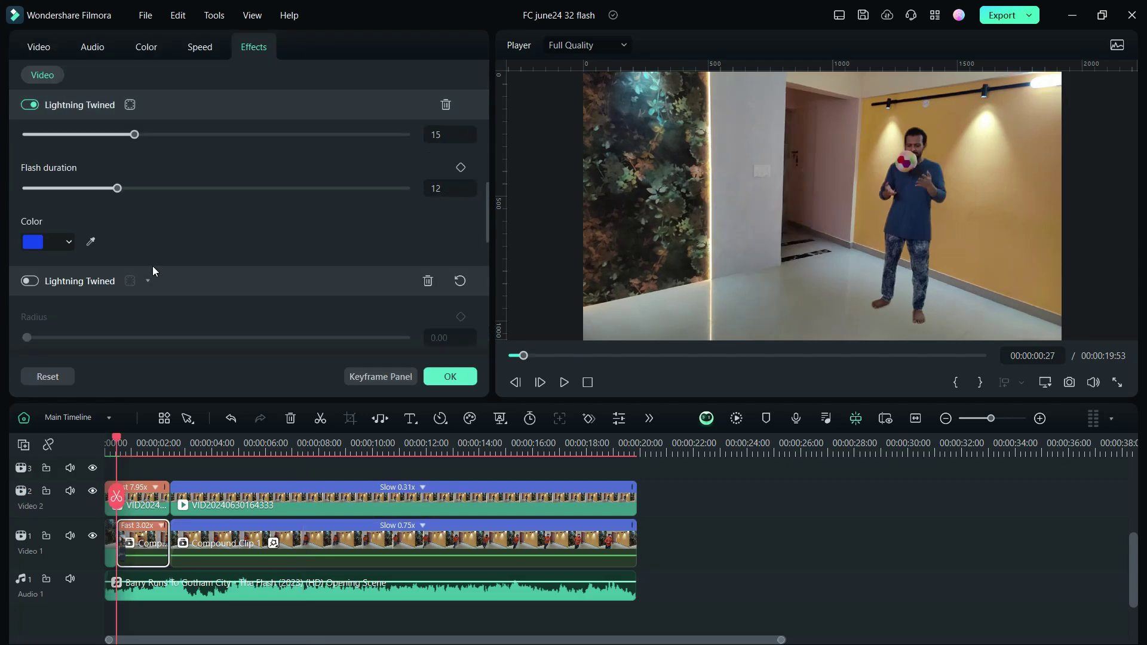
scroll(153, 269, up, 1)
scroll(390, 176, up, 1)
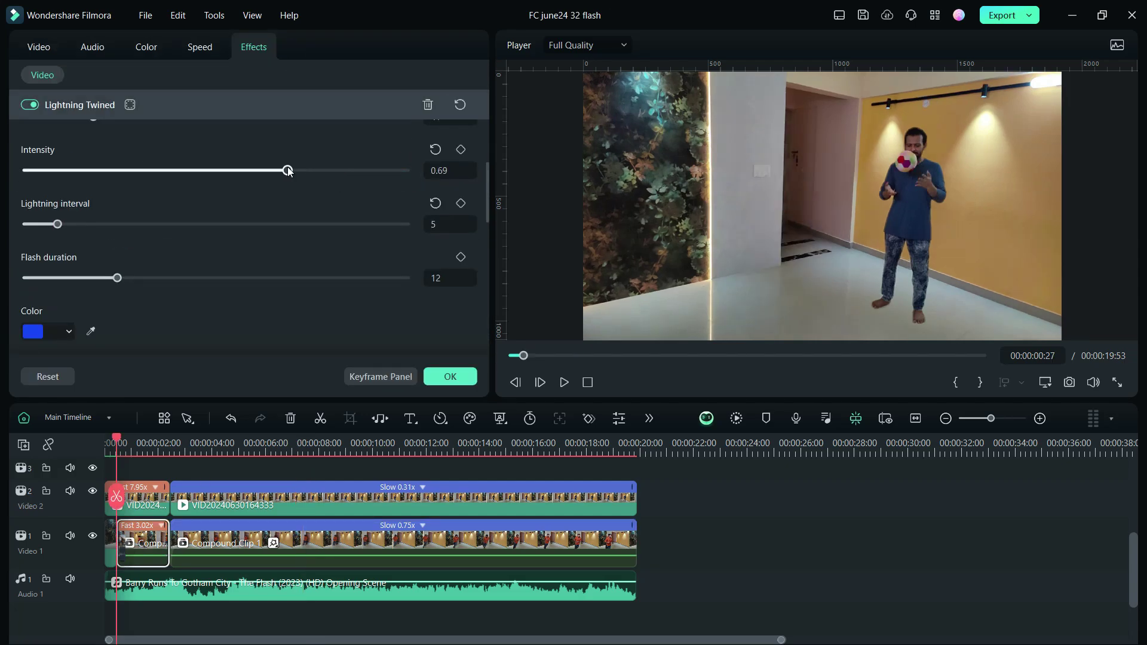